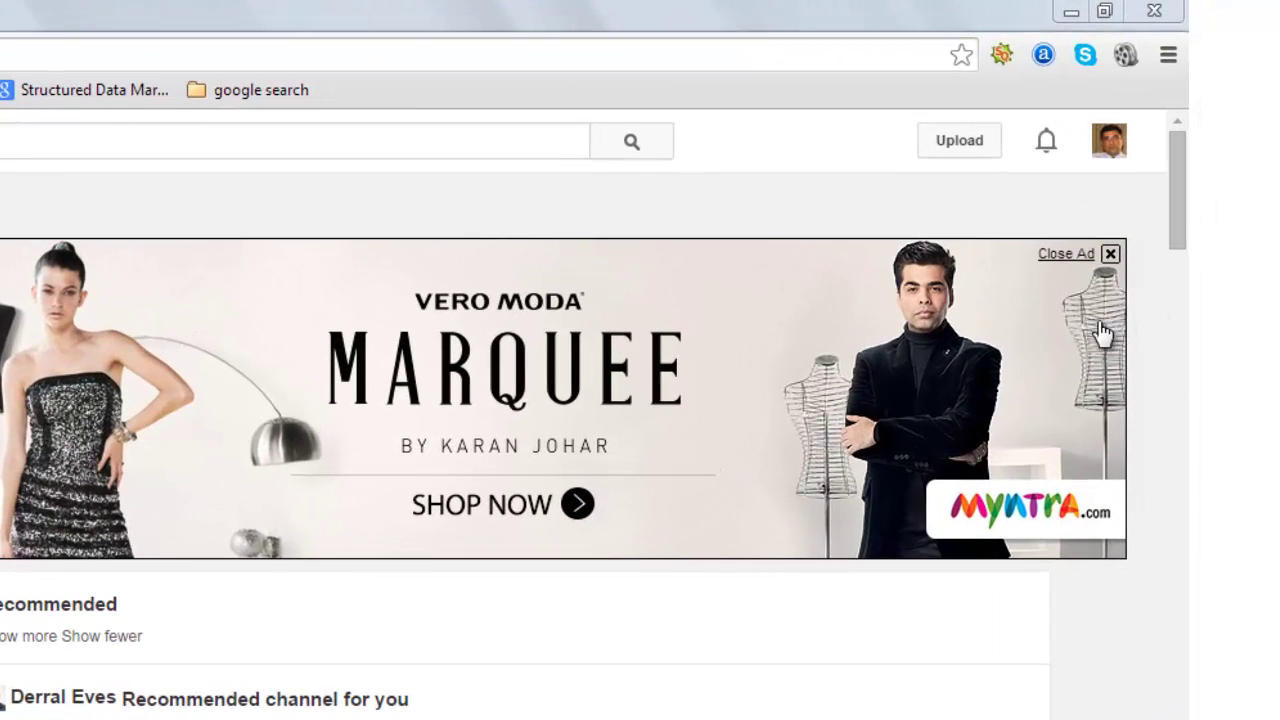
Go from the account menu to Creator Studio's Video Manager
{"action": "left_click", "coordinate": [1112, 160]}
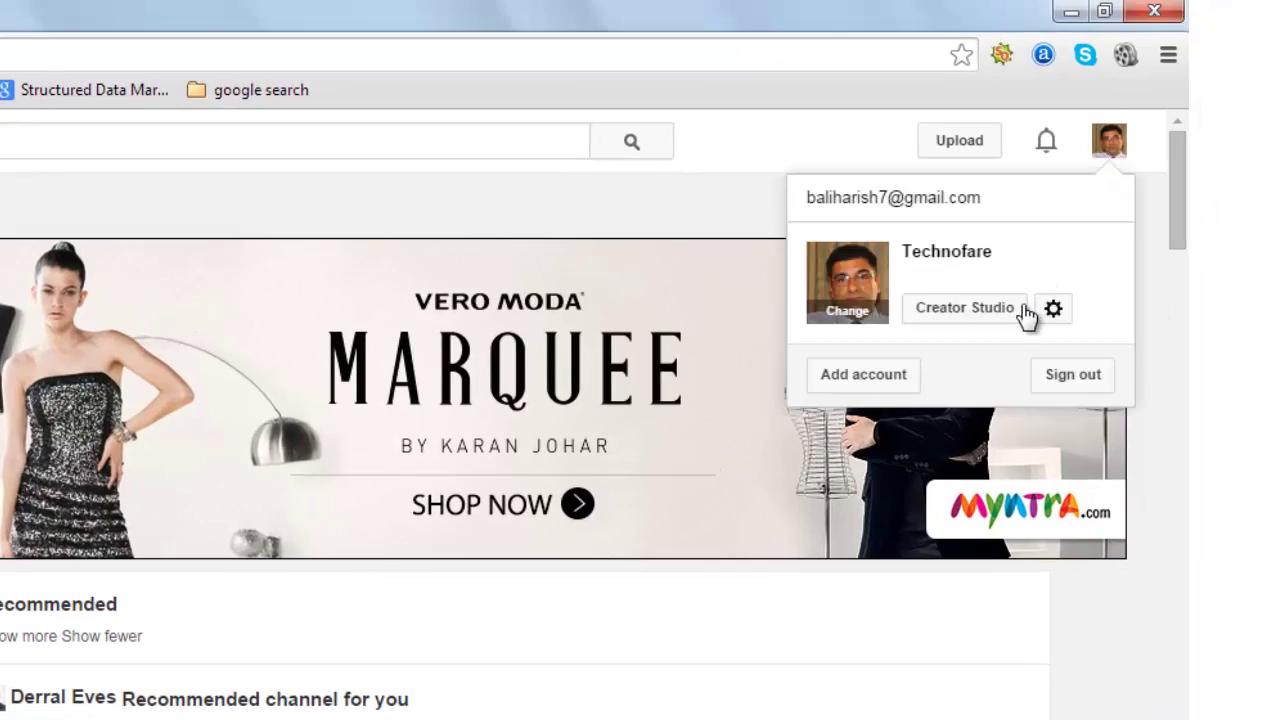
{"action": "left_click", "coordinate": [1018, 308]}
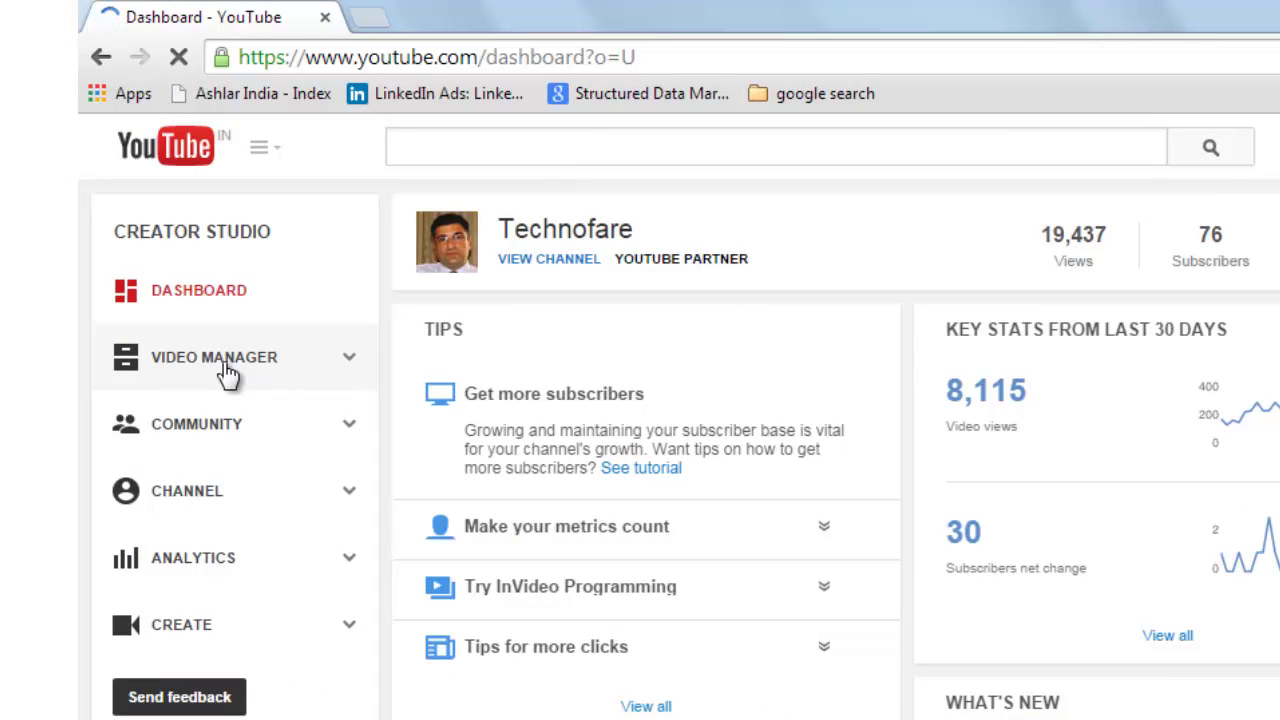
{"action": "left_click", "coordinate": [228, 372]}
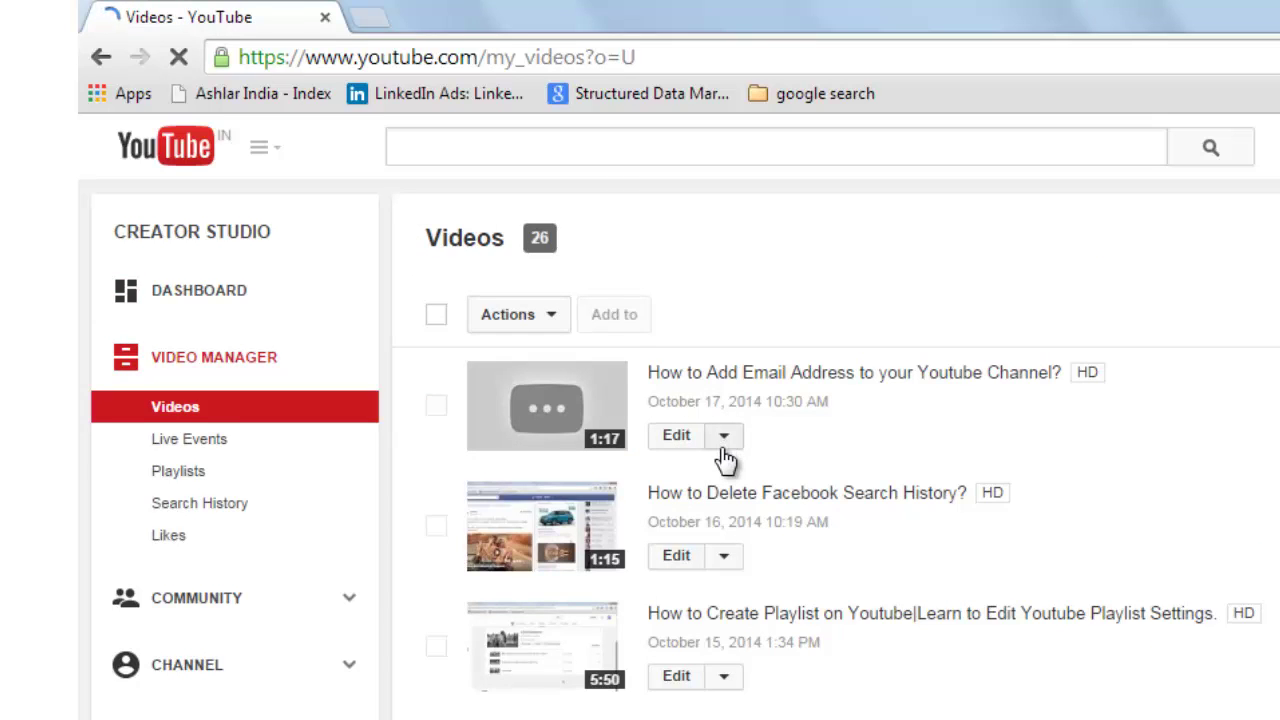
Open Annotations for 'How to Delete Facebook Search History?', pause the preview, list annotation types
{"action": "left_click", "coordinate": [723, 555]}
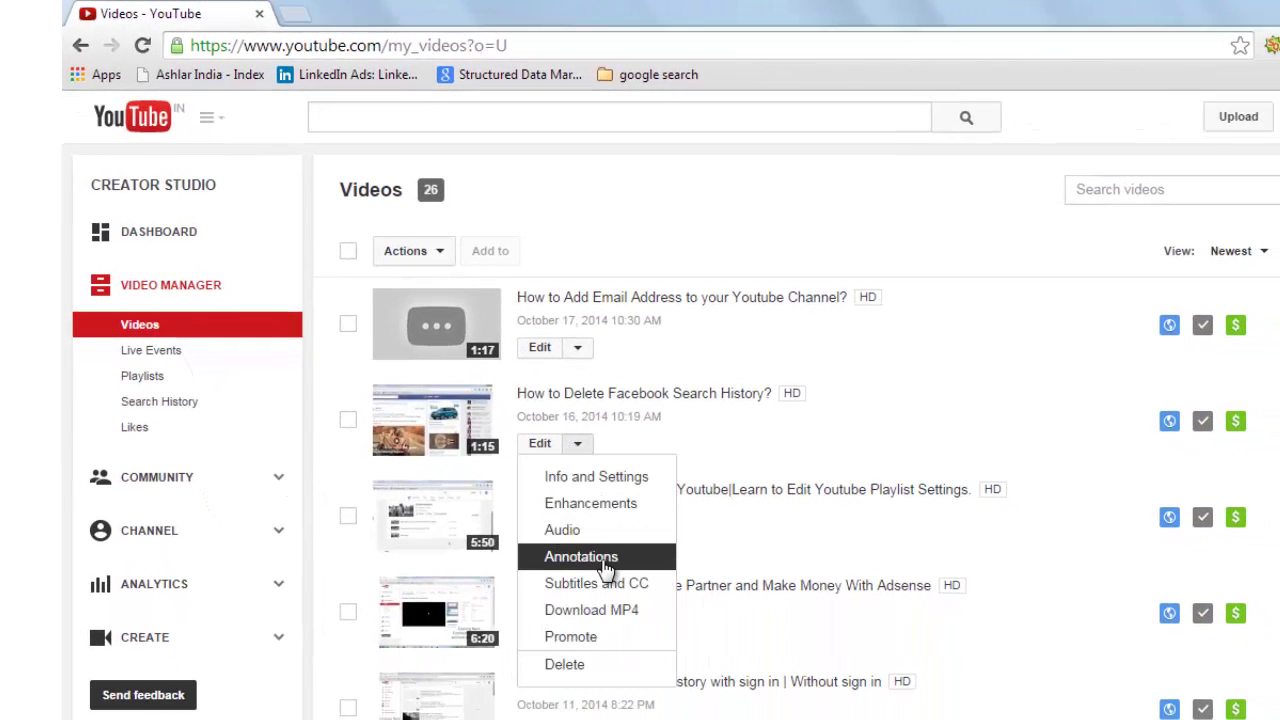
{"action": "left_click", "coordinate": [606, 567]}
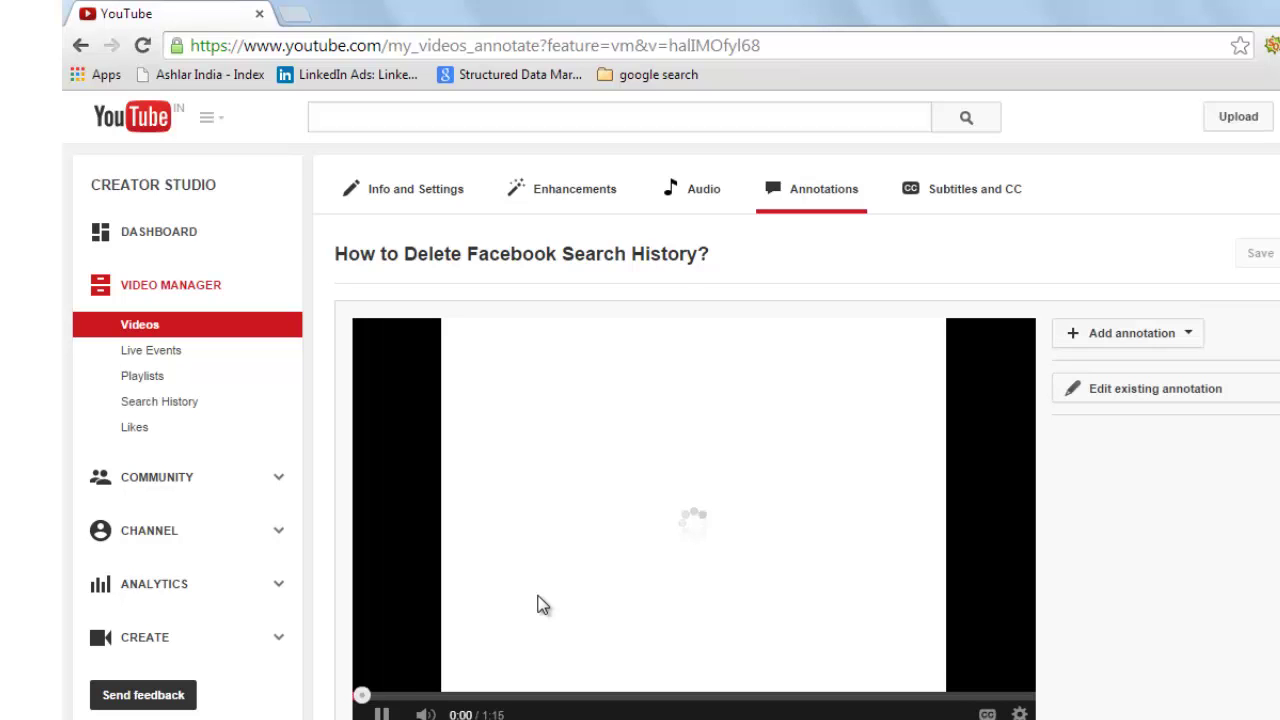
{"action": "scroll", "coordinate": [537, 603], "scroll_direction": "down", "scroll_amount": 1}
{"action": "left_click", "coordinate": [385, 612]}
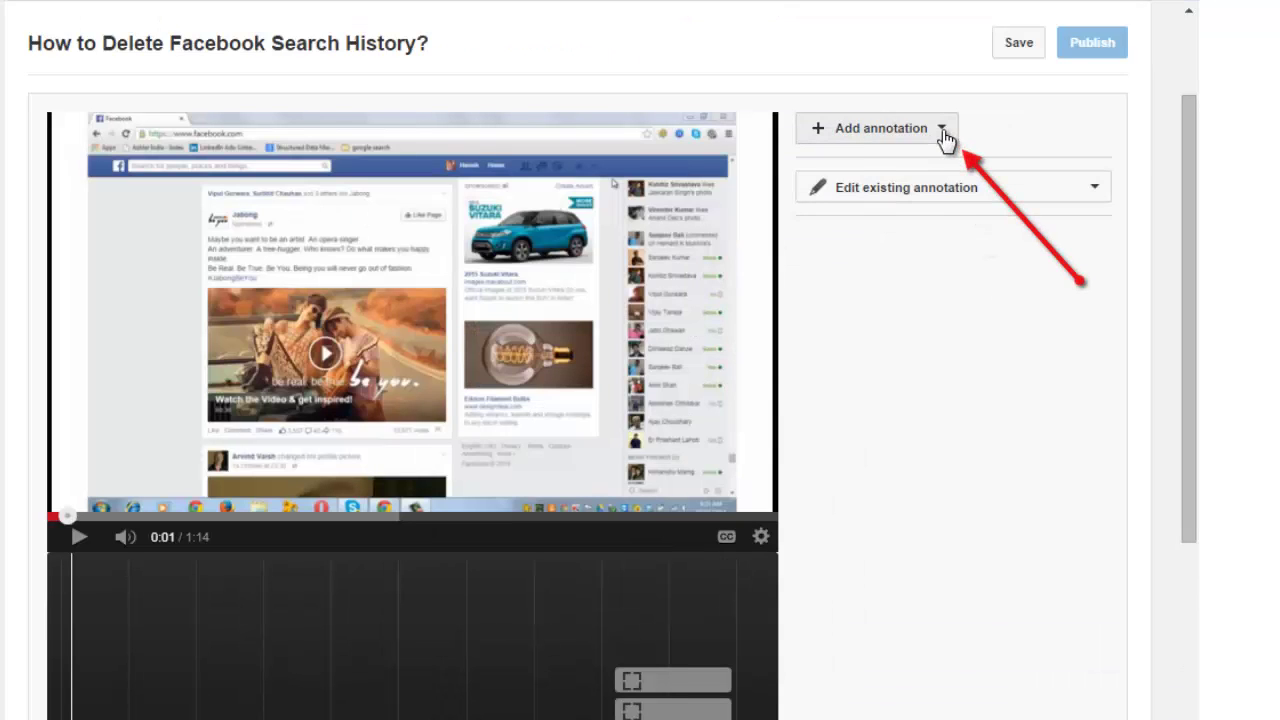
{"action": "left_click", "coordinate": [1018, 190]}
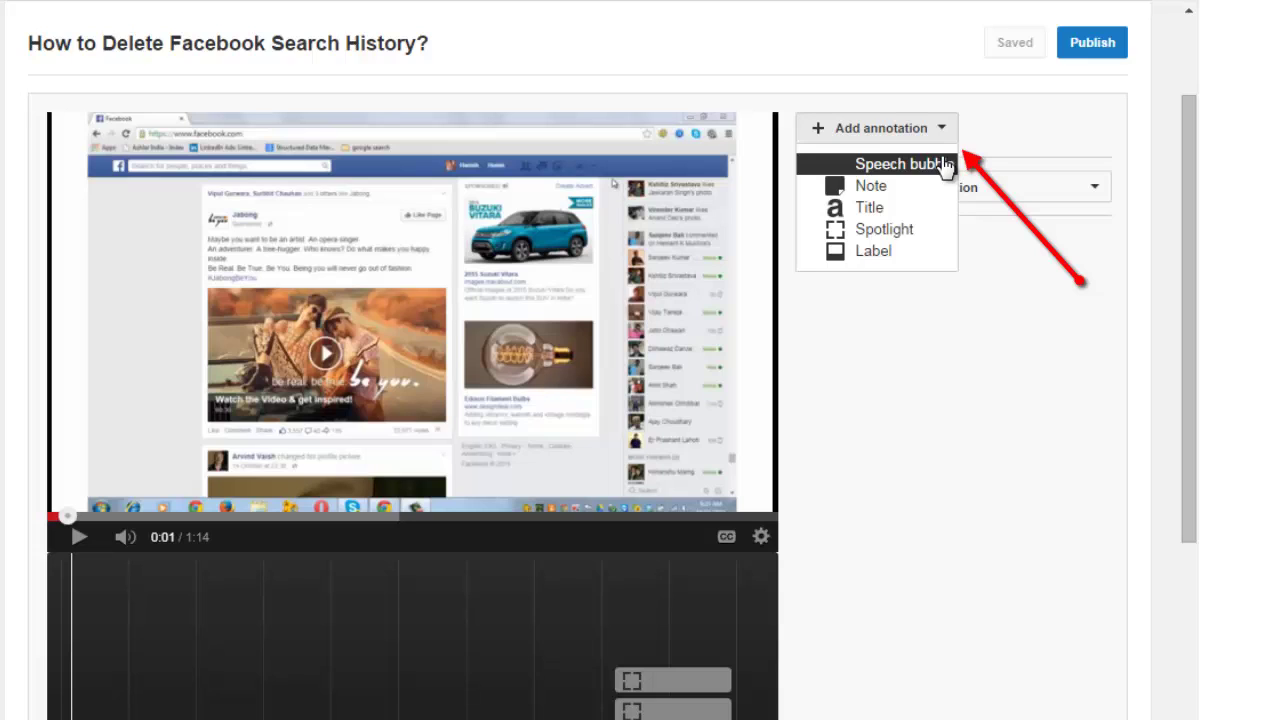
Add a speech bubble with the pasted greeting text near the video's top left
{"action": "left_click", "coordinate": [945, 165]}
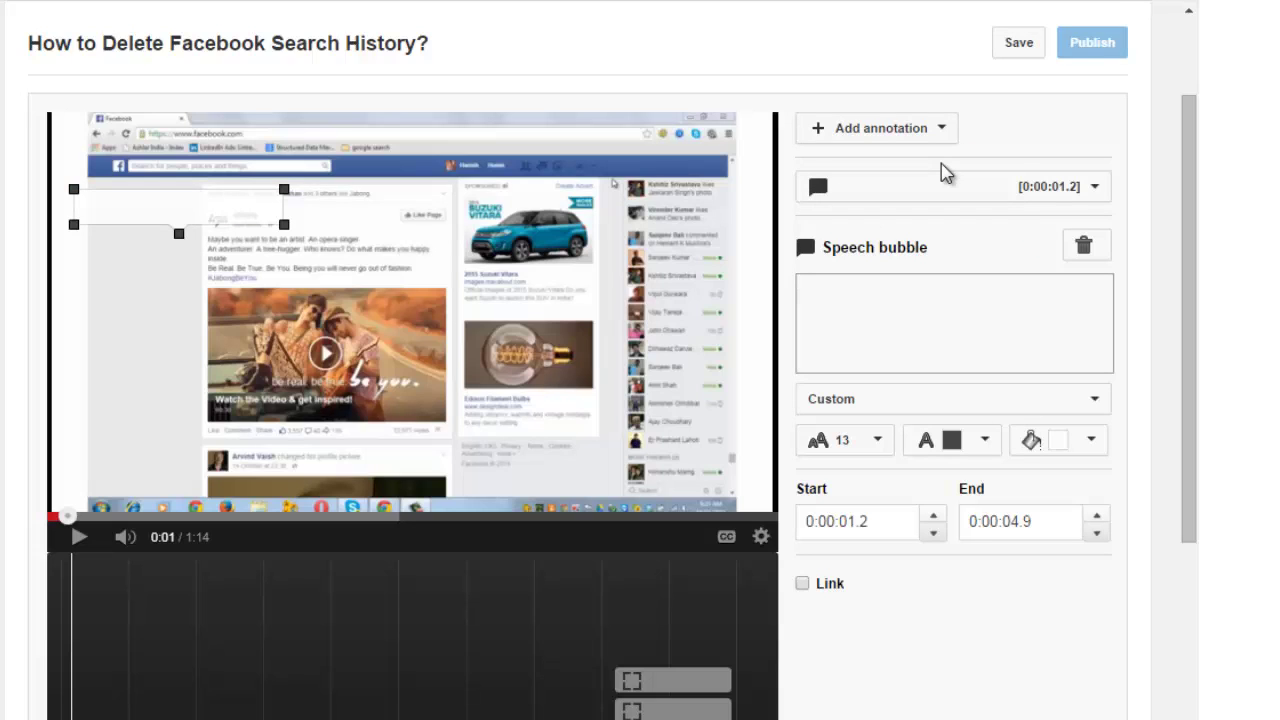
{"action": "left_click", "coordinate": [883, 286]}
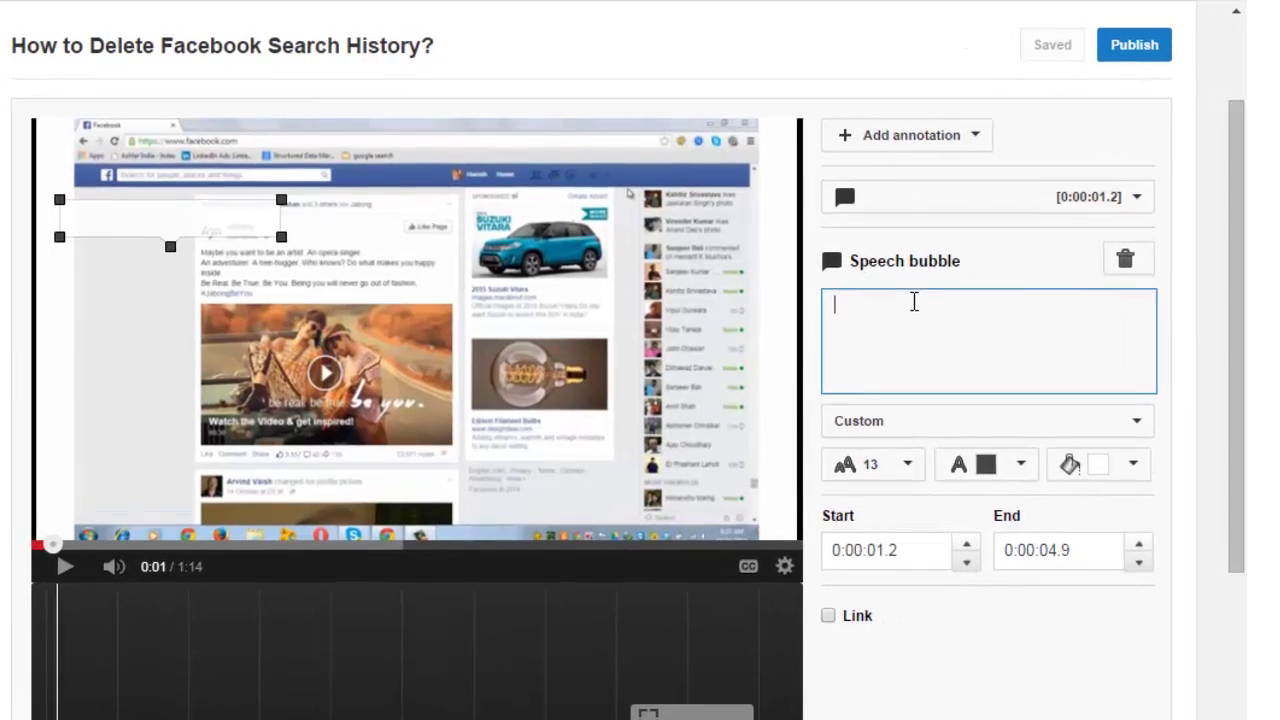
{"action": "type", "text": "hi Friends - This is Harish Bali"}
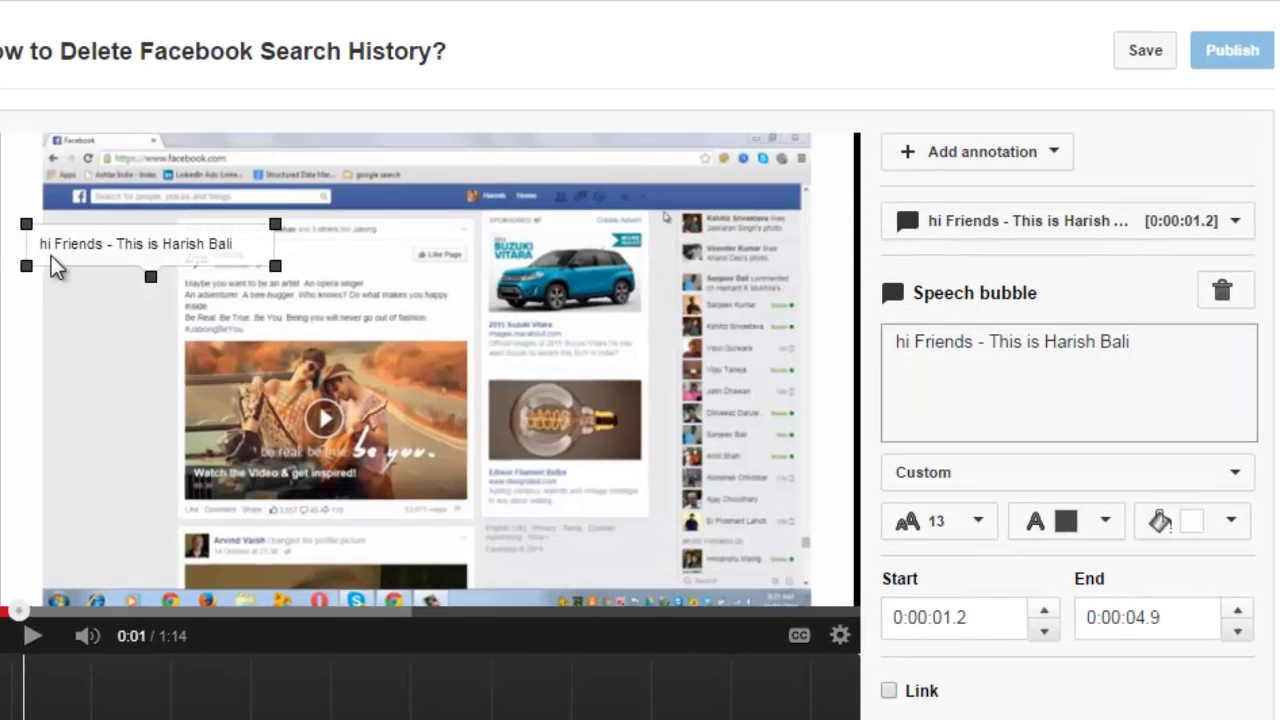
{"action": "left_click_drag", "start_coordinate": [51, 255], "coordinate": [39, 284]}
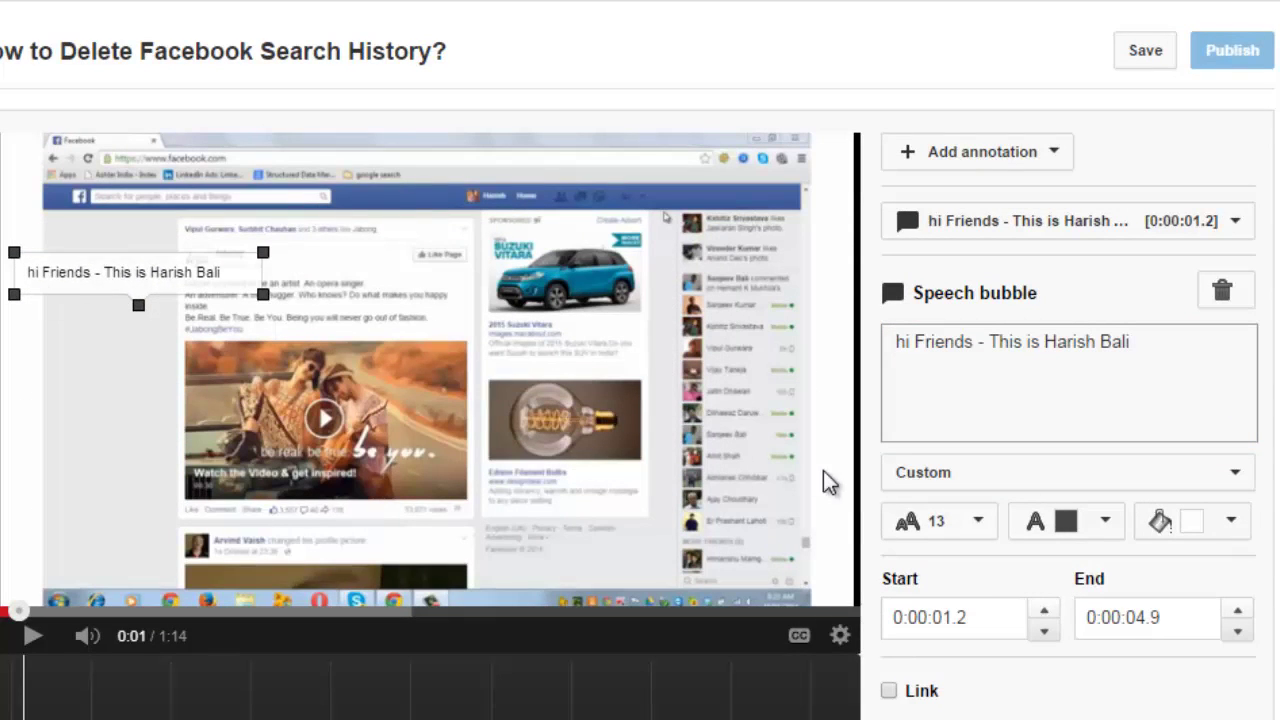
Style the bubble with size 28 white text on black, reshaped narrower and taller
{"action": "left_click", "coordinate": [974, 524]}
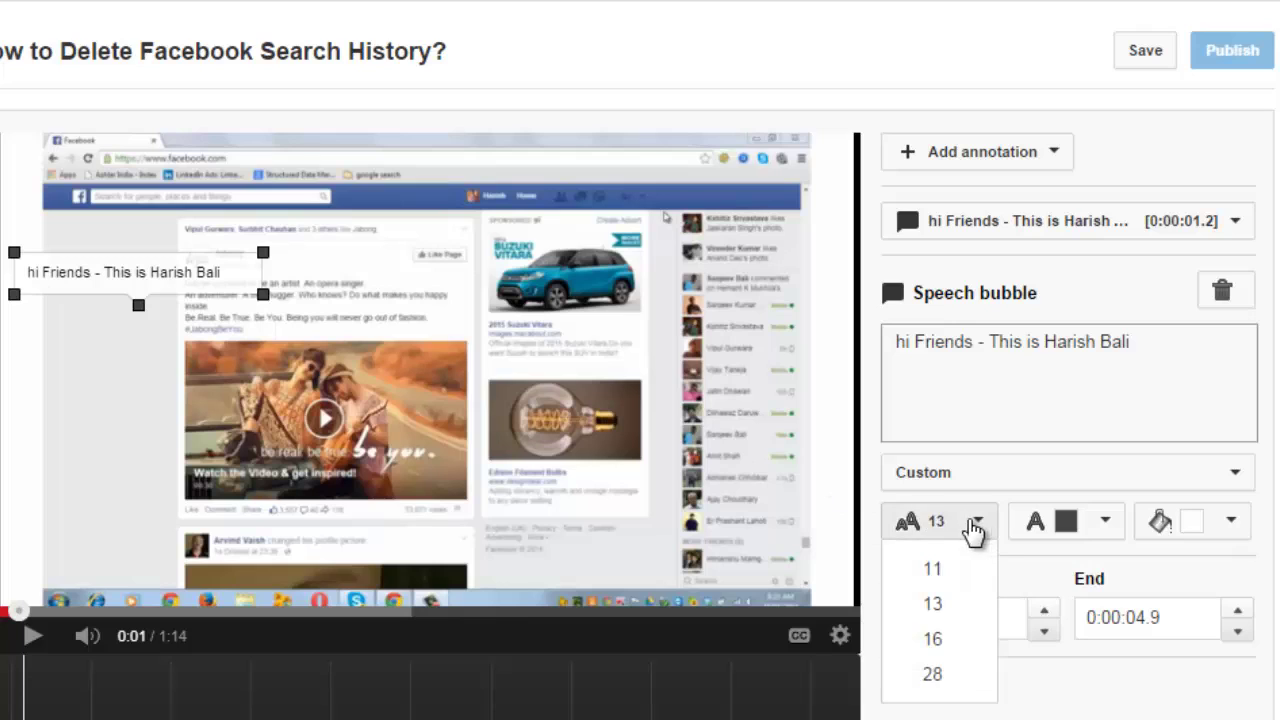
{"action": "left_click", "coordinate": [958, 684]}
{"action": "left_click", "coordinate": [1103, 530]}
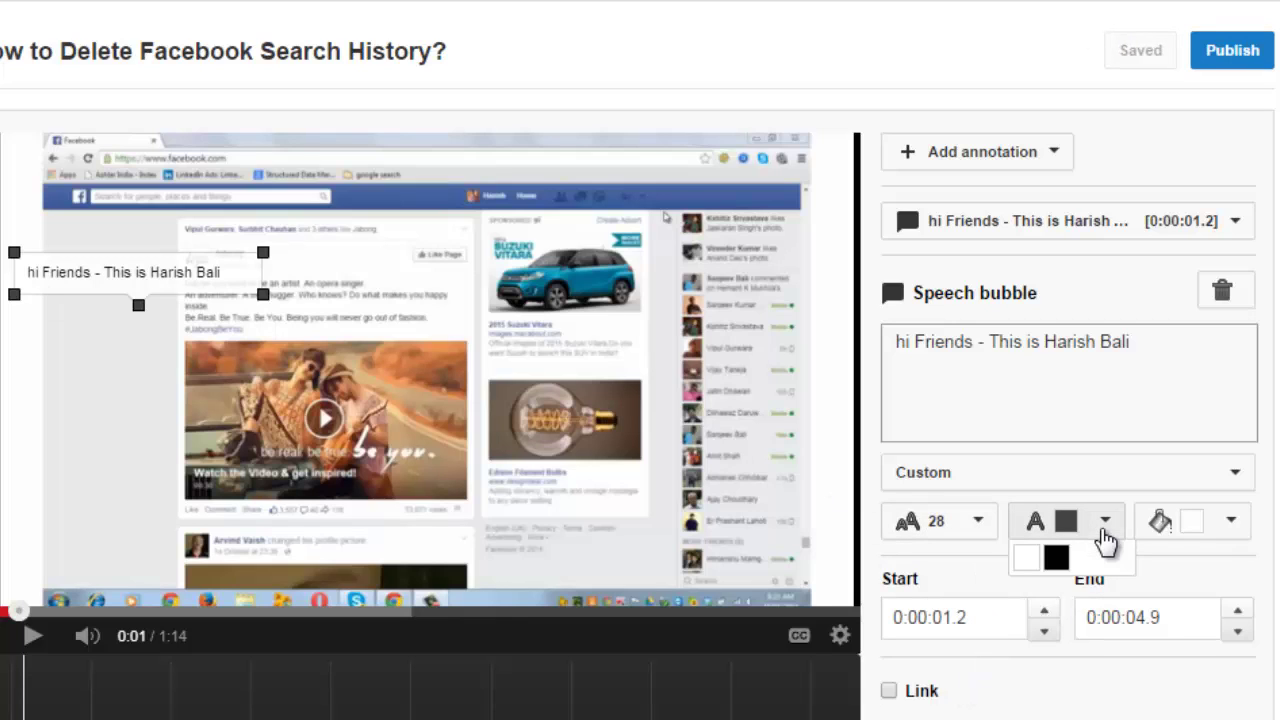
{"action": "left_click", "coordinate": [1033, 560]}
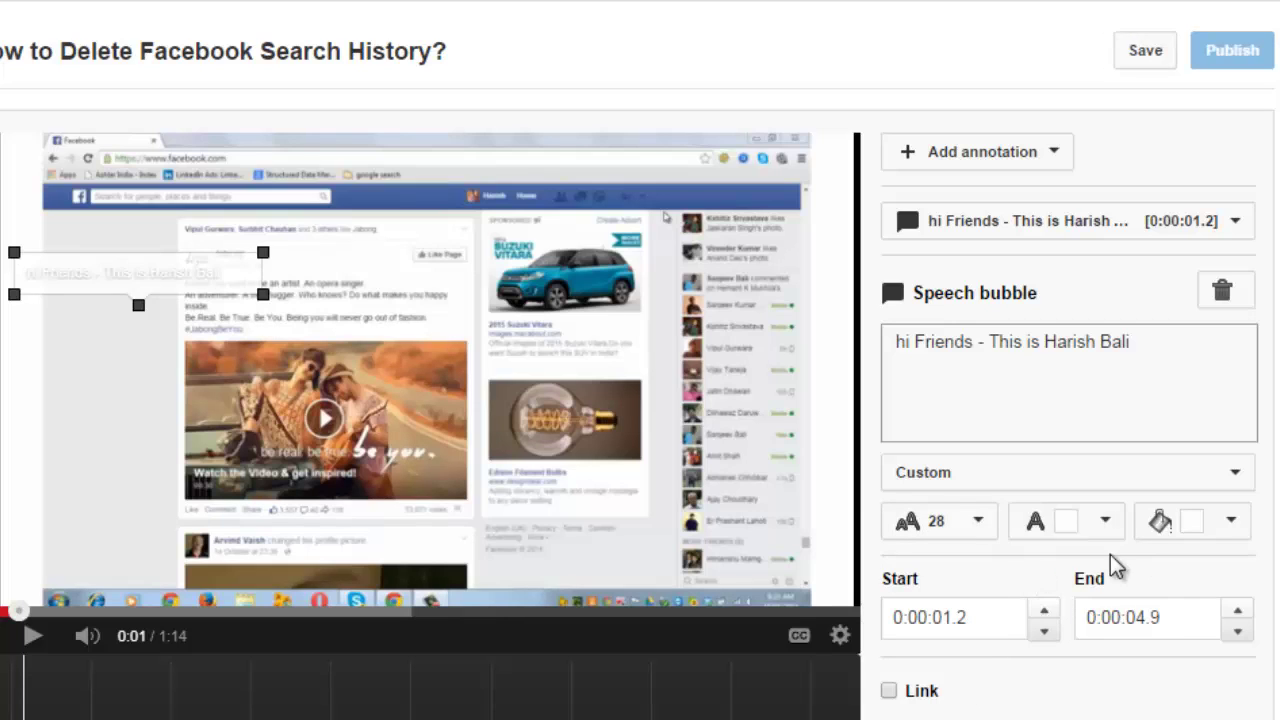
{"action": "left_click", "coordinate": [1231, 522]}
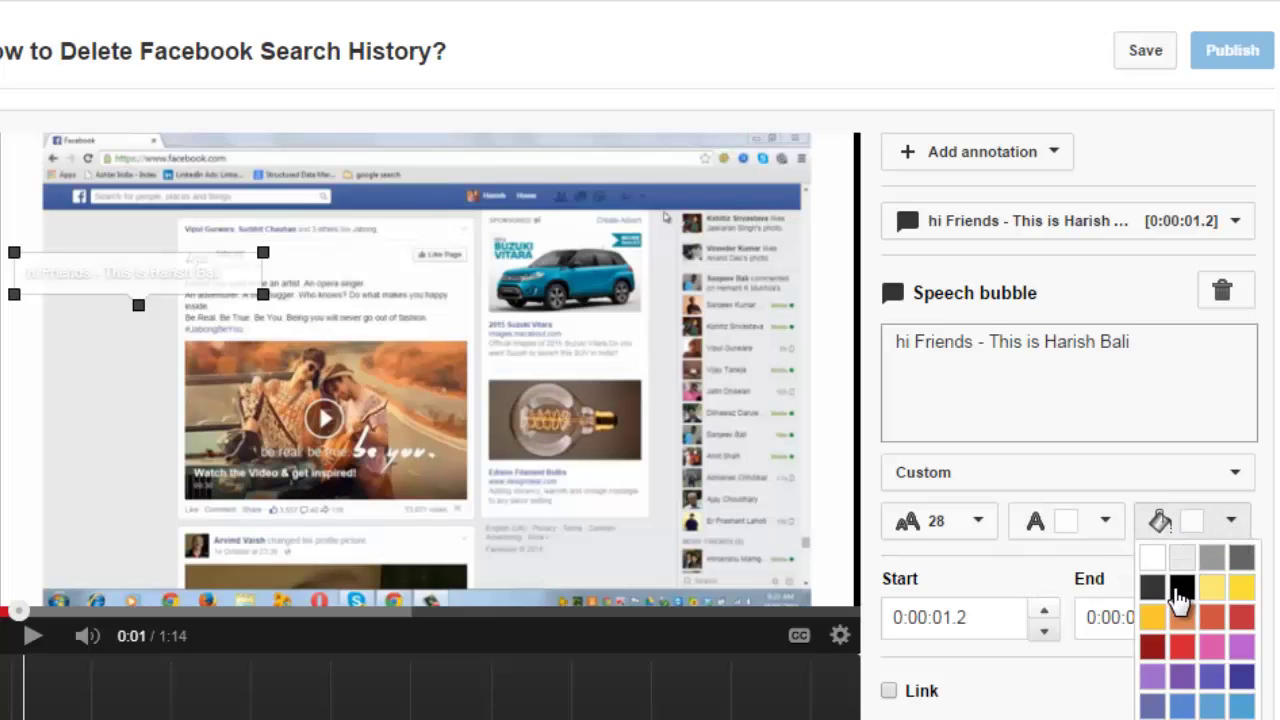
{"action": "left_click", "coordinate": [1180, 595]}
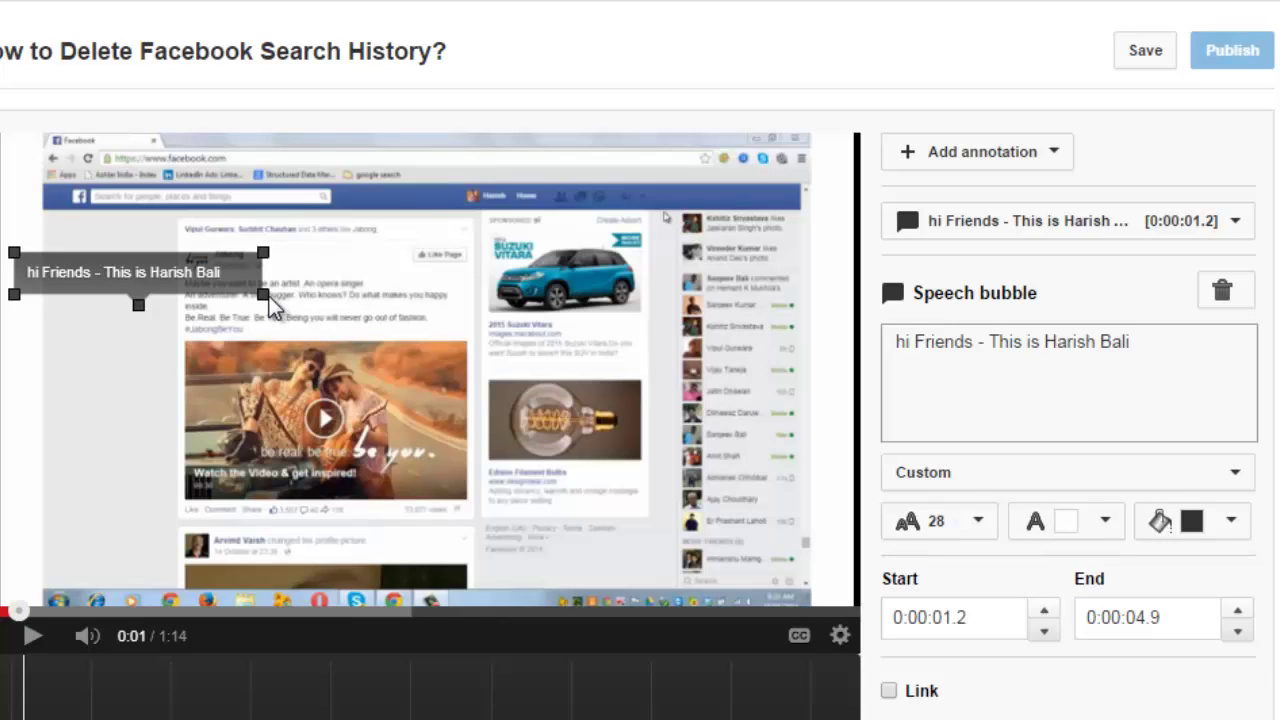
{"action": "mouse_move", "coordinate": [263, 294]}
{"action": "left_mouse_down"}
{"action": "mouse_move", "coordinate": [242, 335]}
{"action": "mouse_move", "coordinate": [262, 338]}
{"action": "mouse_move", "coordinate": [243, 344]}
{"action": "left_mouse_up"}
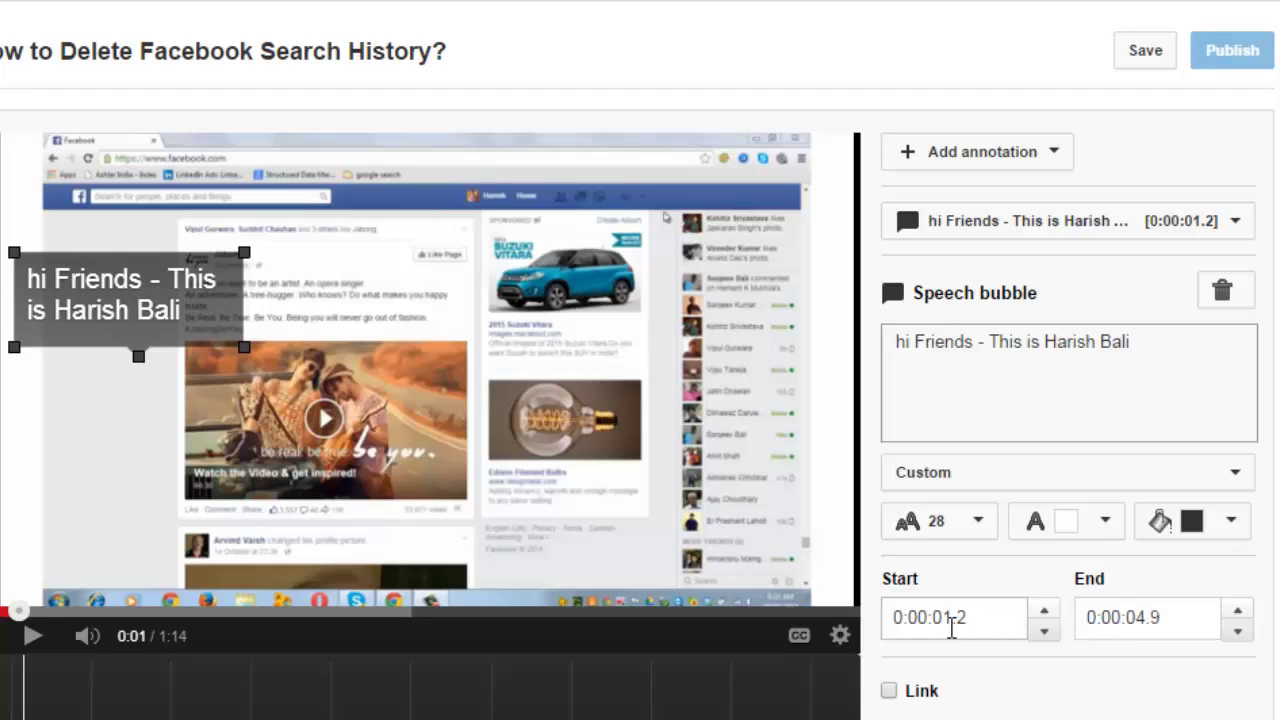
Set the bubble's end time to 0:00:07.9
{"action": "left_click", "coordinate": [1138, 620]}
{"action": "double_click", "coordinate": [1139, 620]}
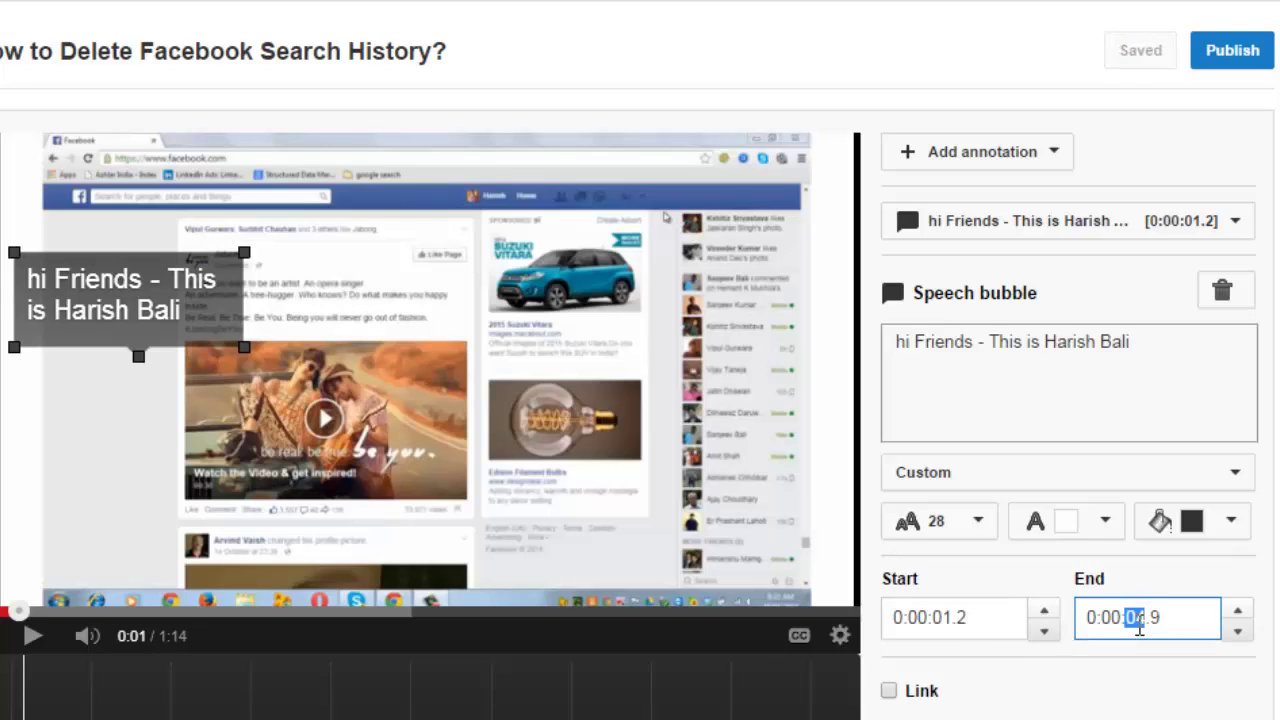
{"action": "type", "text": "07"}
{"action": "key", "text": "shift+End"}
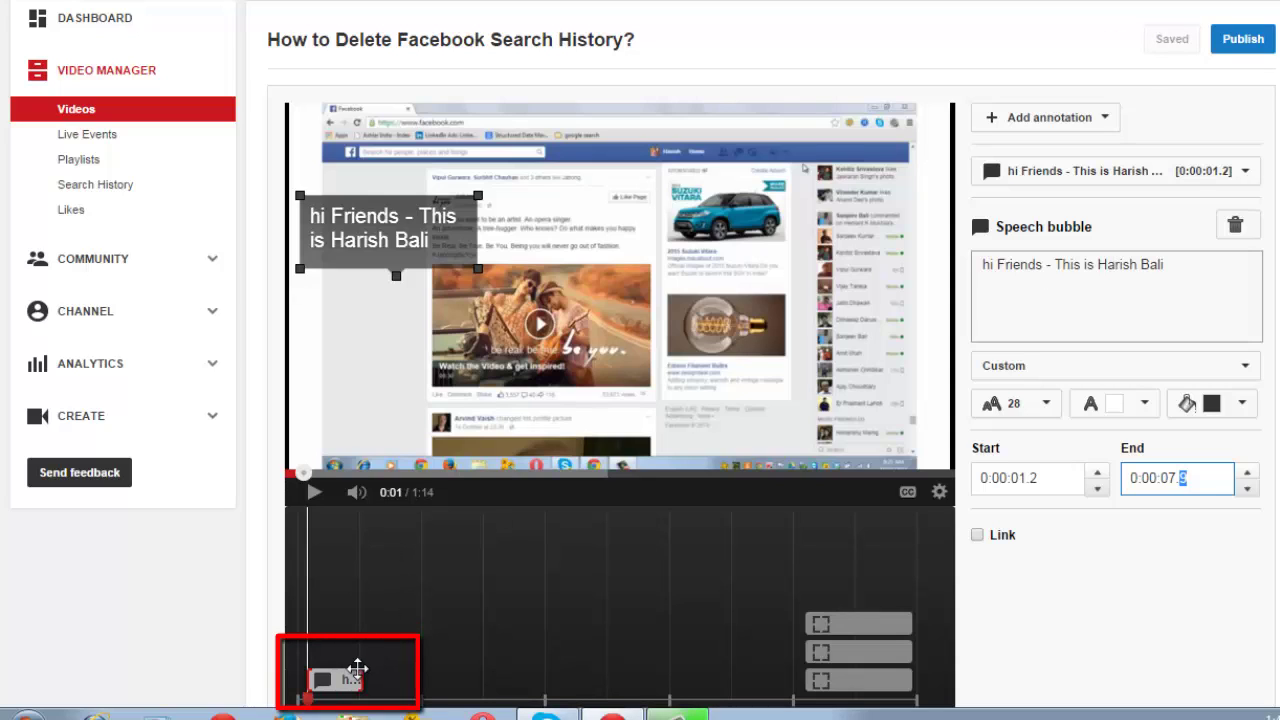
Stretch the greeting bubble's clip to end at 0:00:11.5, then delete the bubble
{"action": "left_click_drag", "start_coordinate": [367, 690], "coordinate": [393, 682]}
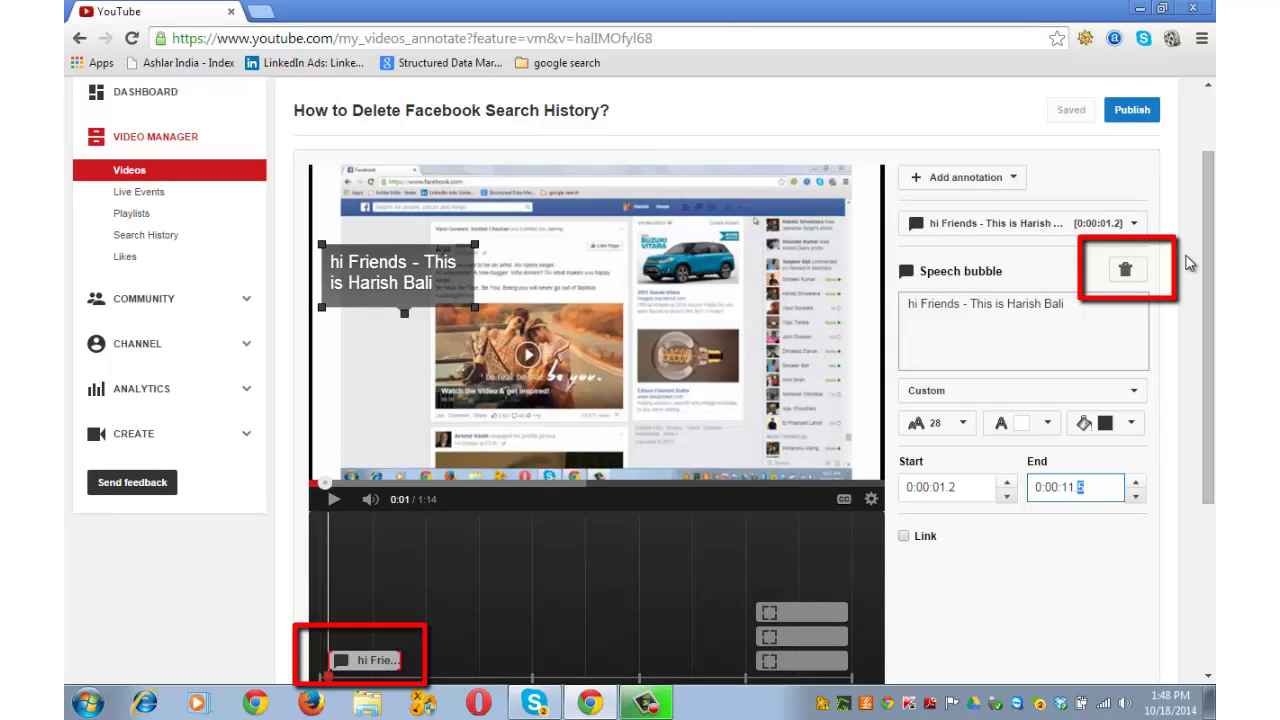
{"action": "left_click", "coordinate": [1126, 273]}
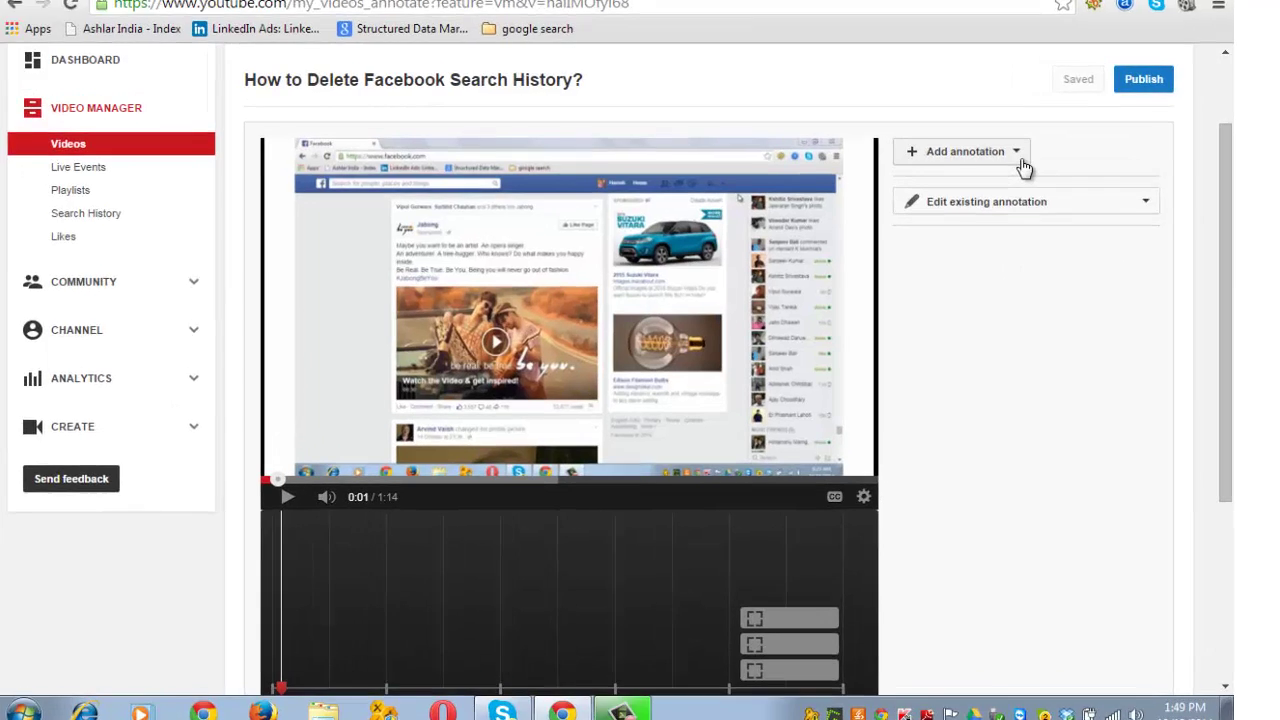
Add a note reading 'heading 1 - 20 seconds', moved lower on the video
{"action": "left_click", "coordinate": [1013, 178]}
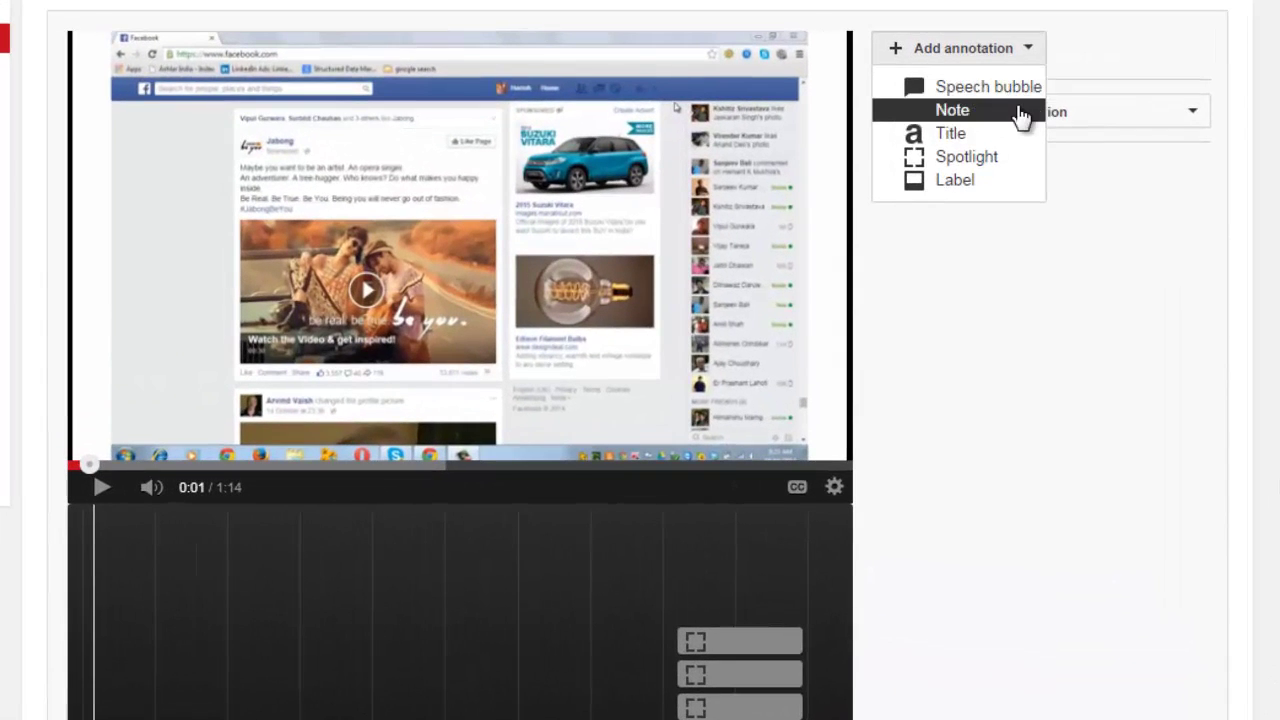
{"action": "left_click", "coordinate": [1020, 113]}
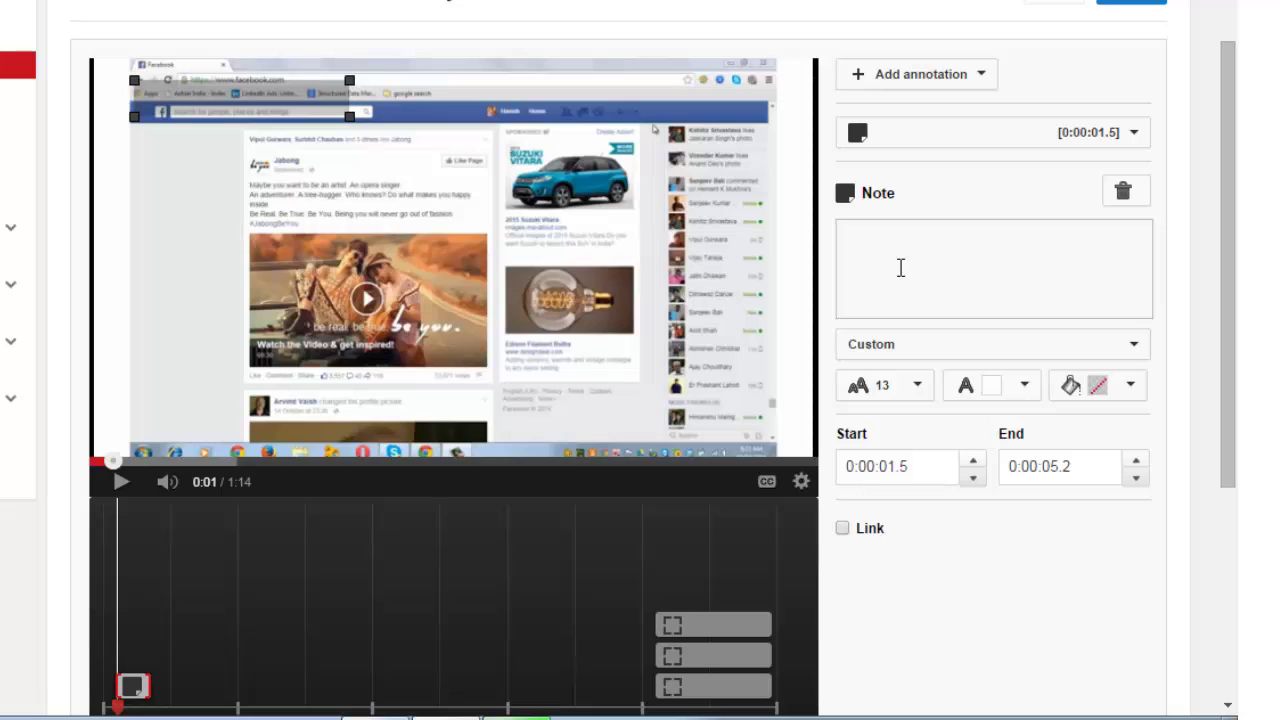
{"action": "left_click_drag", "start_coordinate": [312, 110], "coordinate": [310, 200]}
{"action": "left_click", "coordinate": [849, 240]}
{"action": "type", "text": "heading 1 -"}
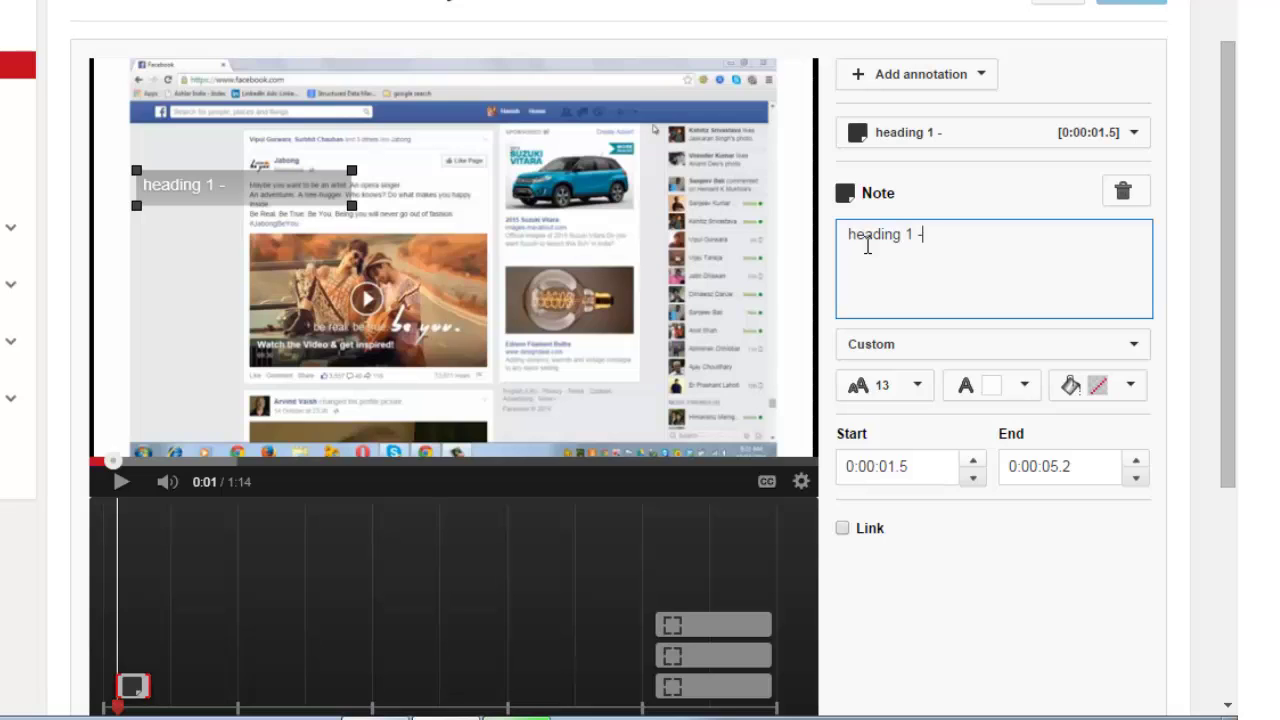
{"action": "type", "text": " 20 secn"}
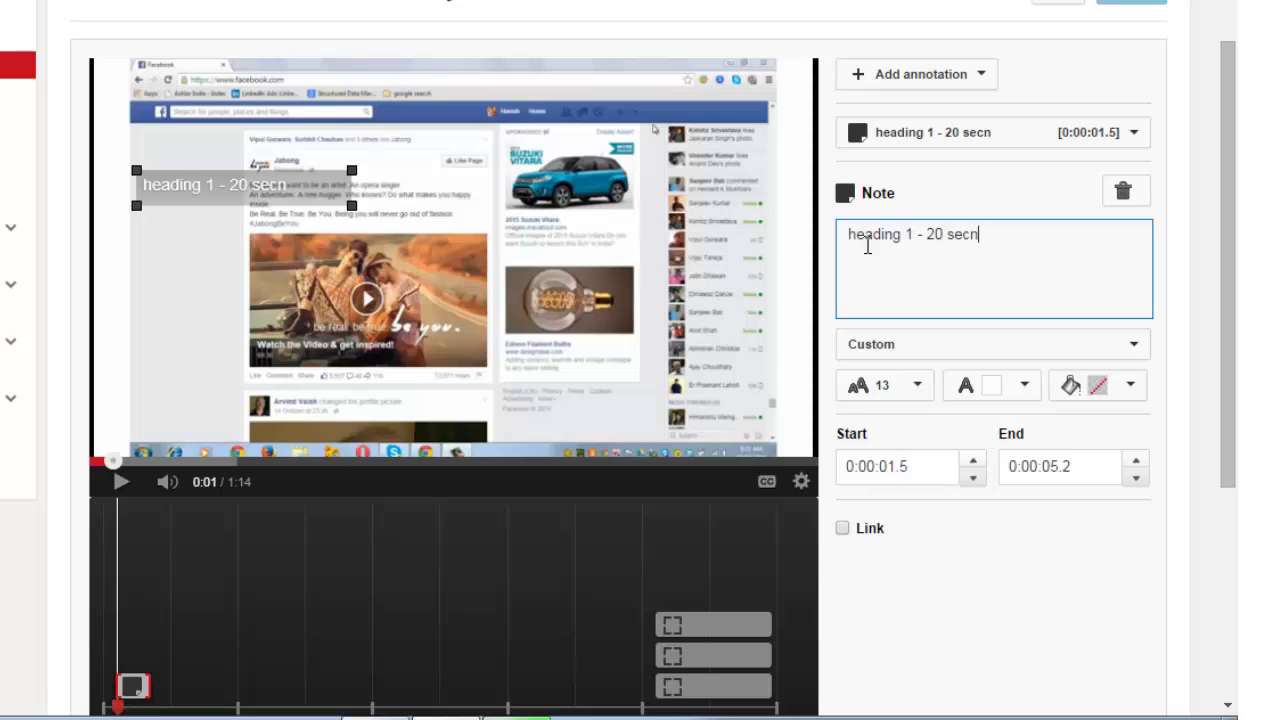
{"action": "key", "text": "BackSpace"}
{"action": "type", "text": "onds"}
Give the note a dark background, set start to 0:00:05.5, then edit its end time
{"action": "left_click", "coordinate": [1024, 386]}
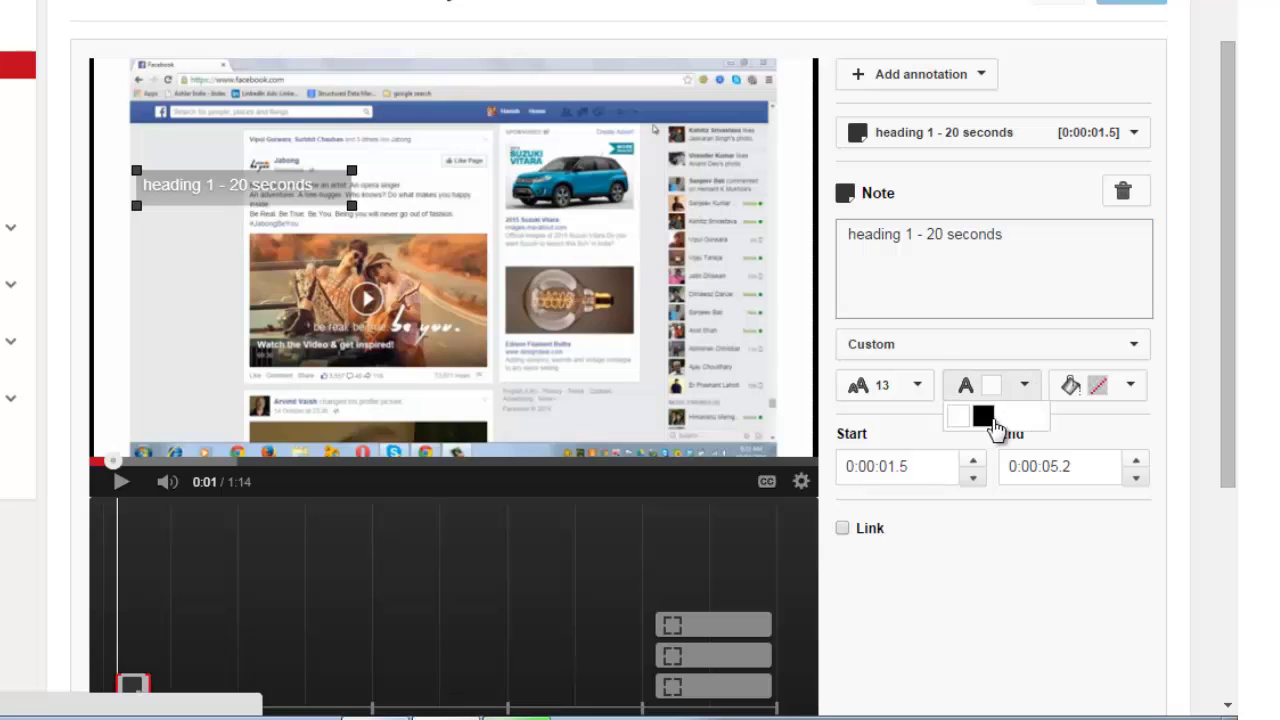
{"action": "left_click", "coordinate": [1117, 390]}
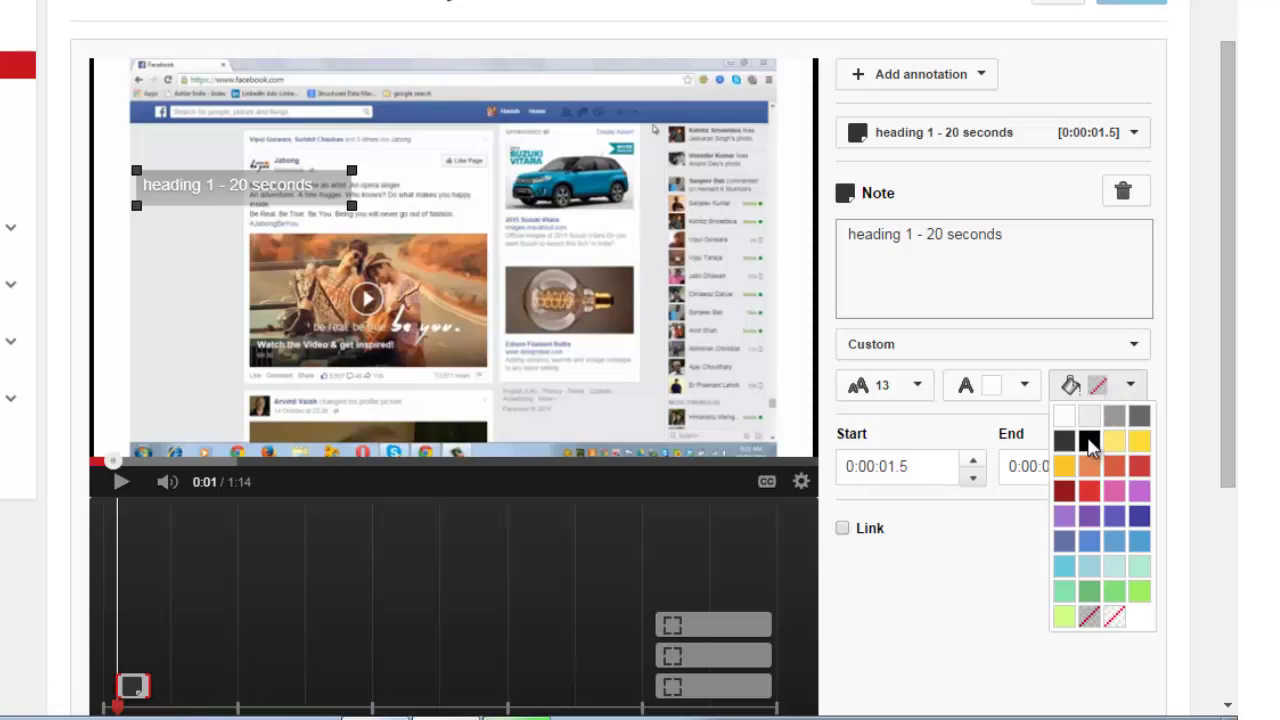
{"action": "left_click", "coordinate": [910, 466]}
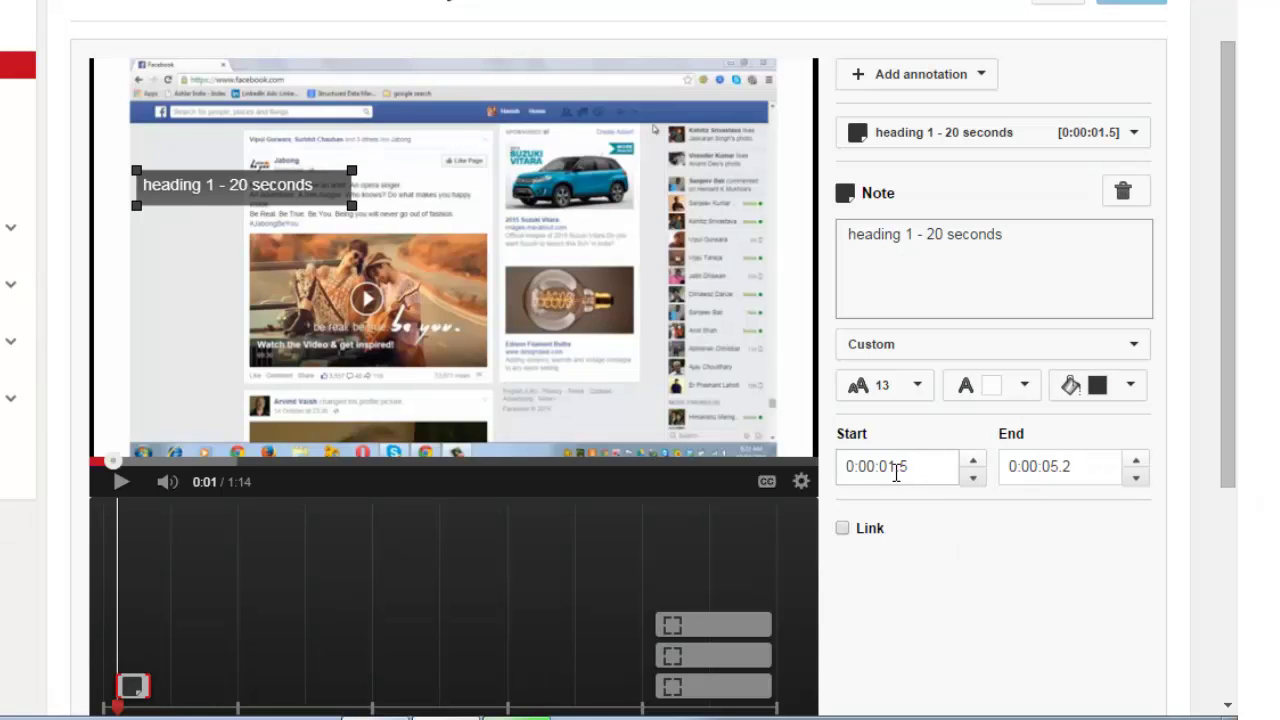
{"action": "double_click", "coordinate": [887, 468]}
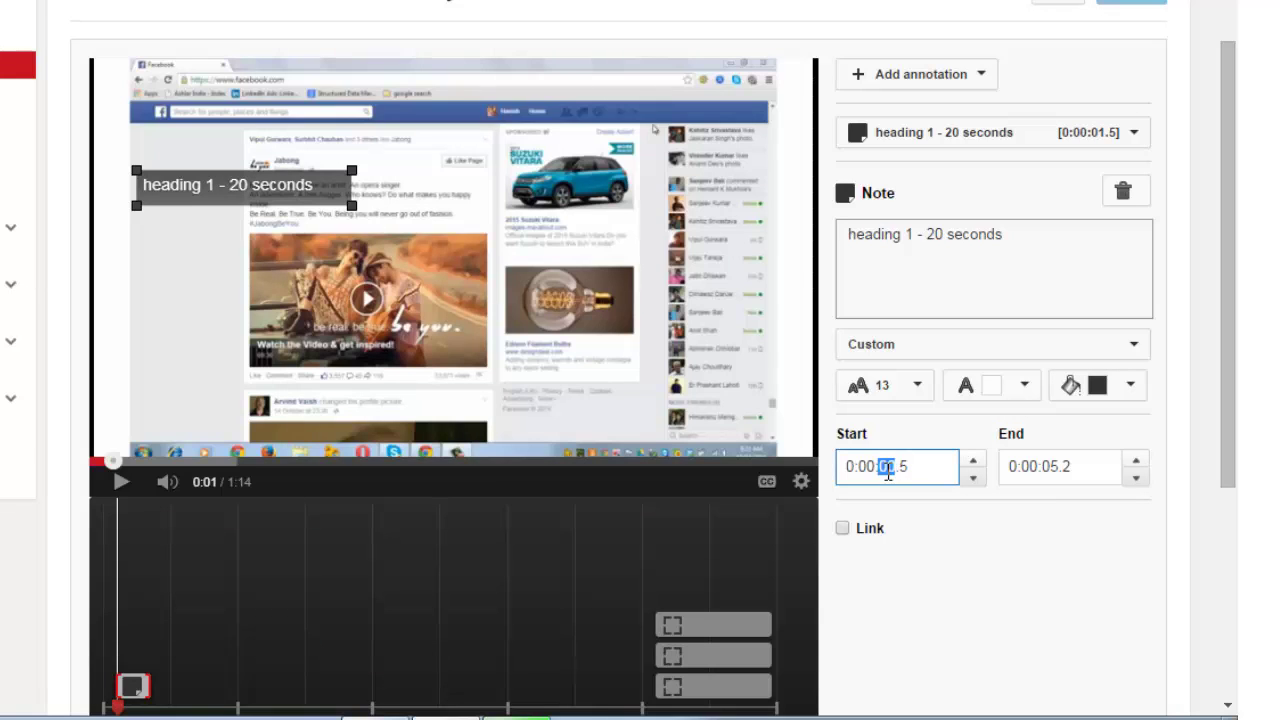
{"action": "type", "text": "05"}
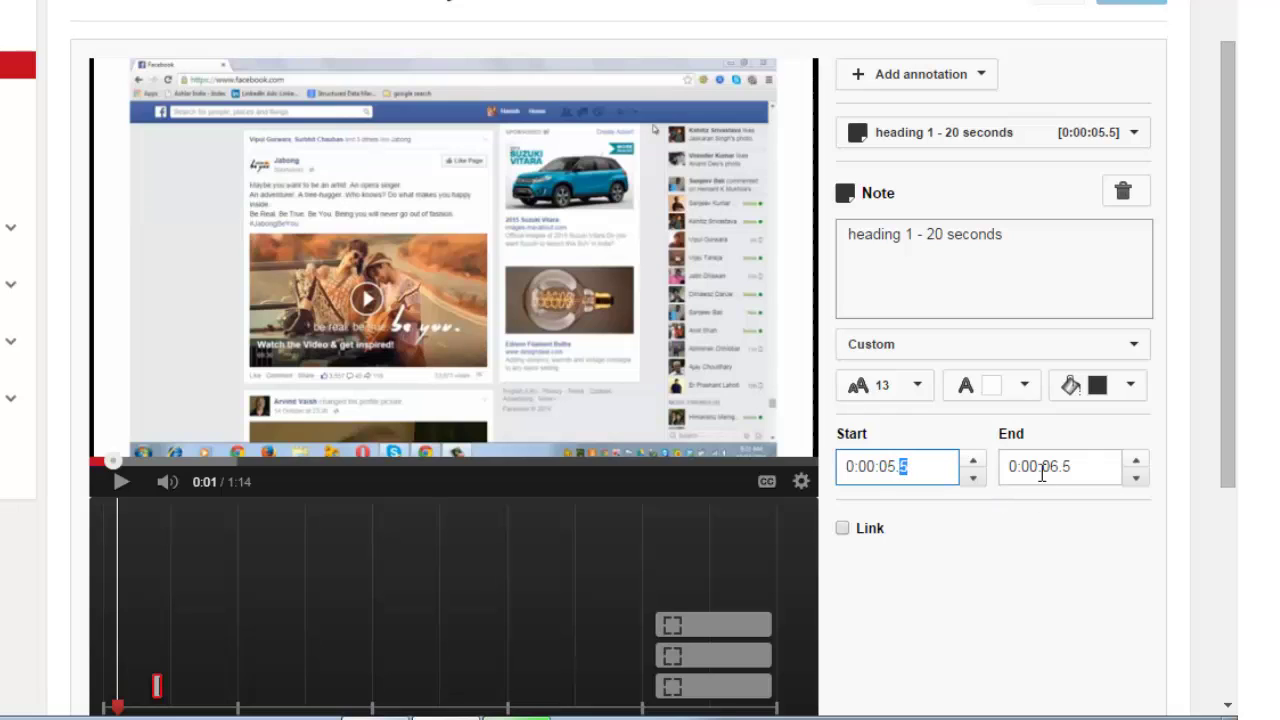
{"action": "key", "text": "Tab"}
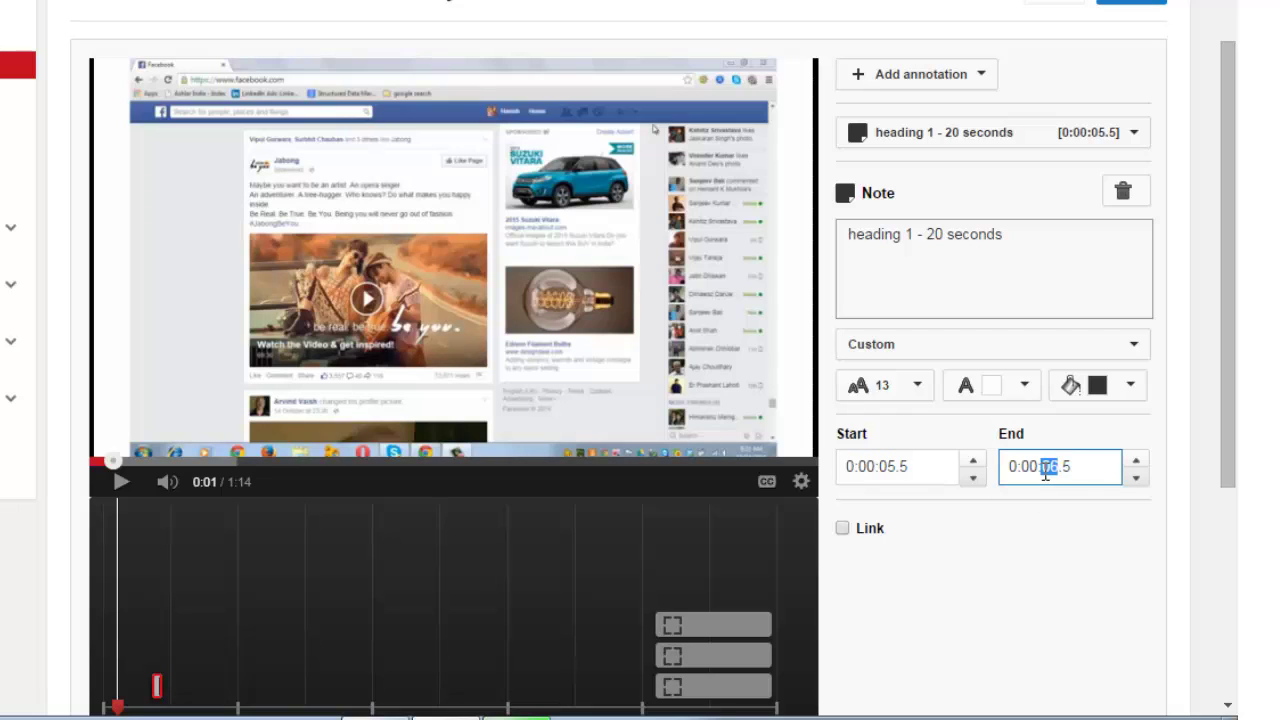
{"action": "type", "text": "25"}
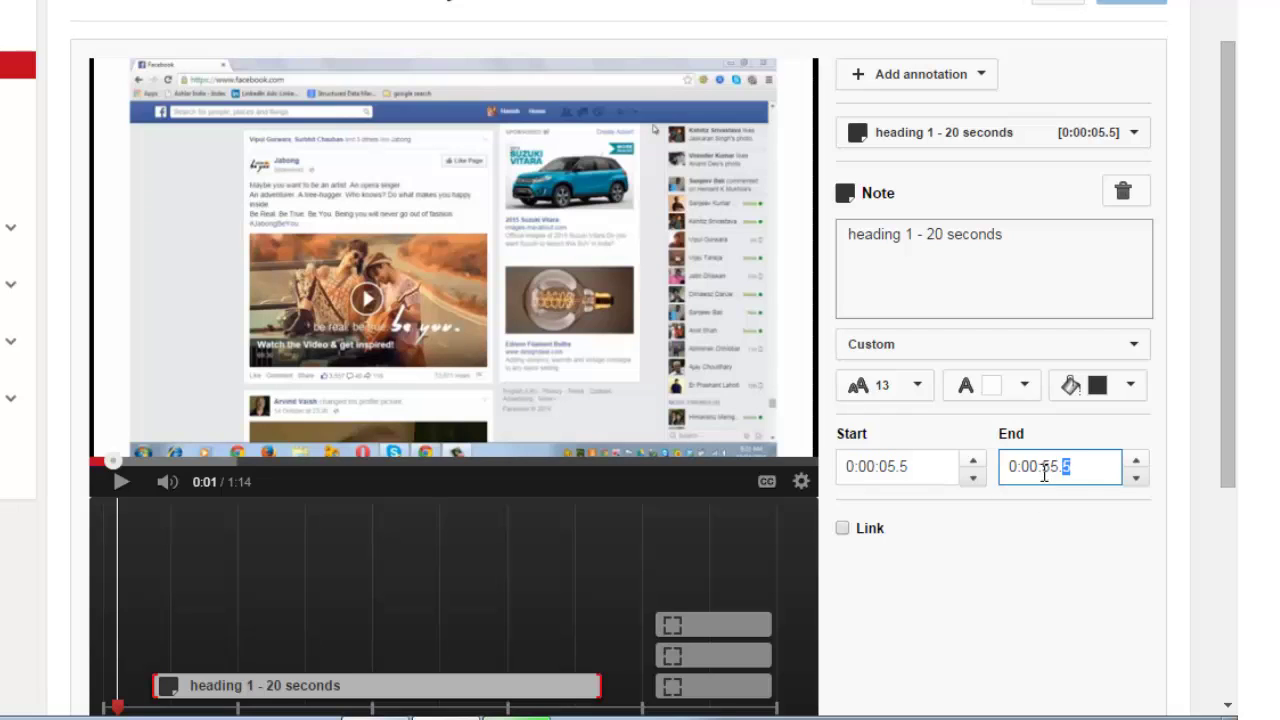
Add a second note reading 'heading - 35 seconds', moved lower on the video
{"action": "left_click", "coordinate": [926, 88]}
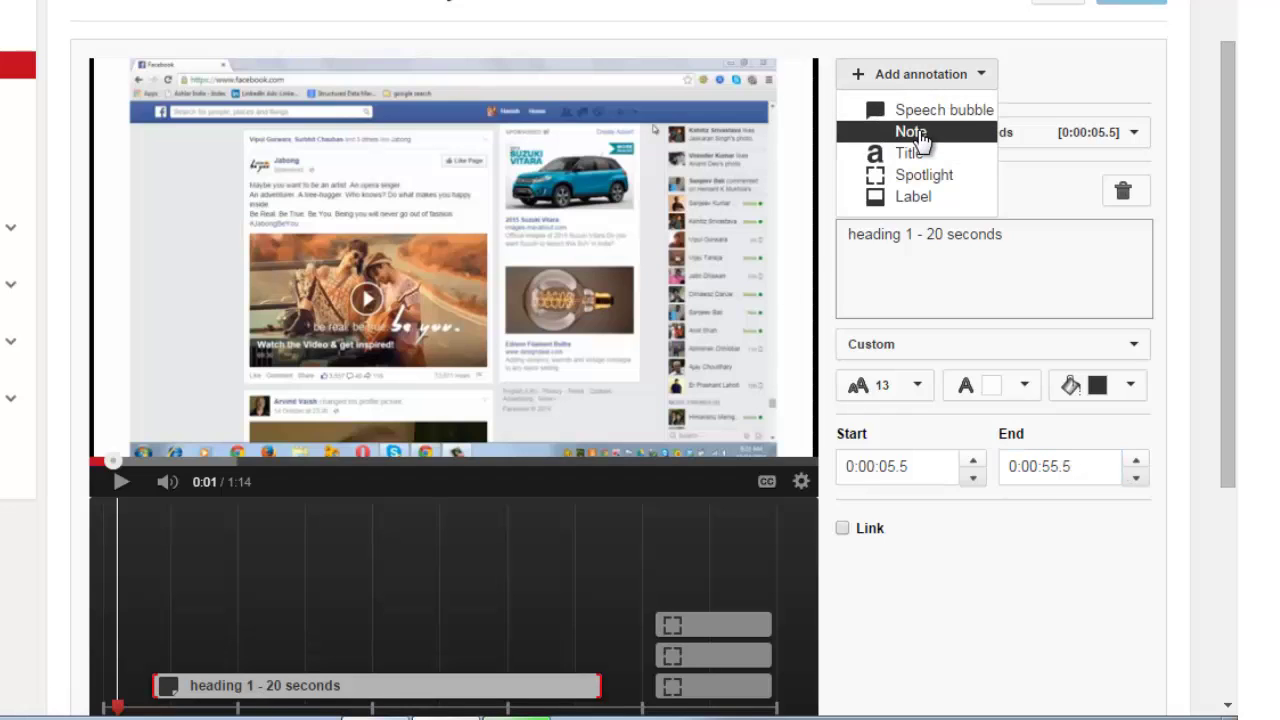
{"action": "left_click", "coordinate": [916, 132]}
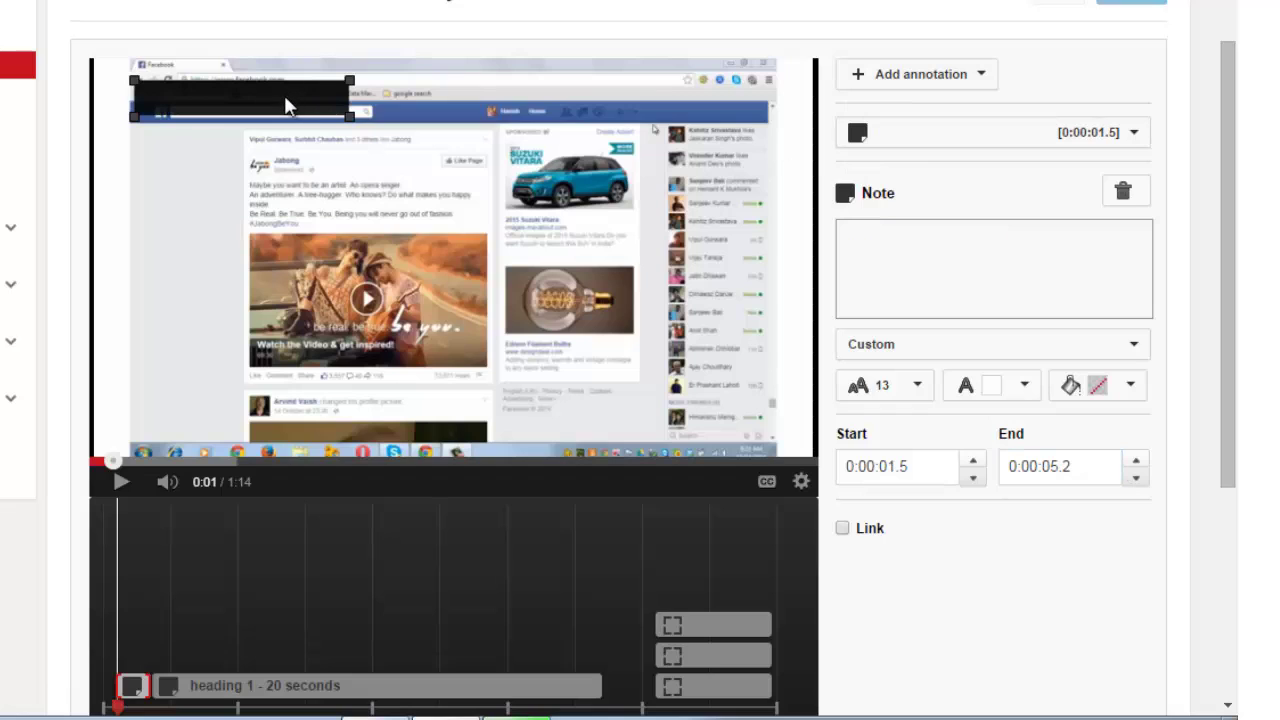
{"action": "left_click_drag", "start_coordinate": [284, 95], "coordinate": [267, 204]}
{"action": "left_click", "coordinate": [900, 294]}
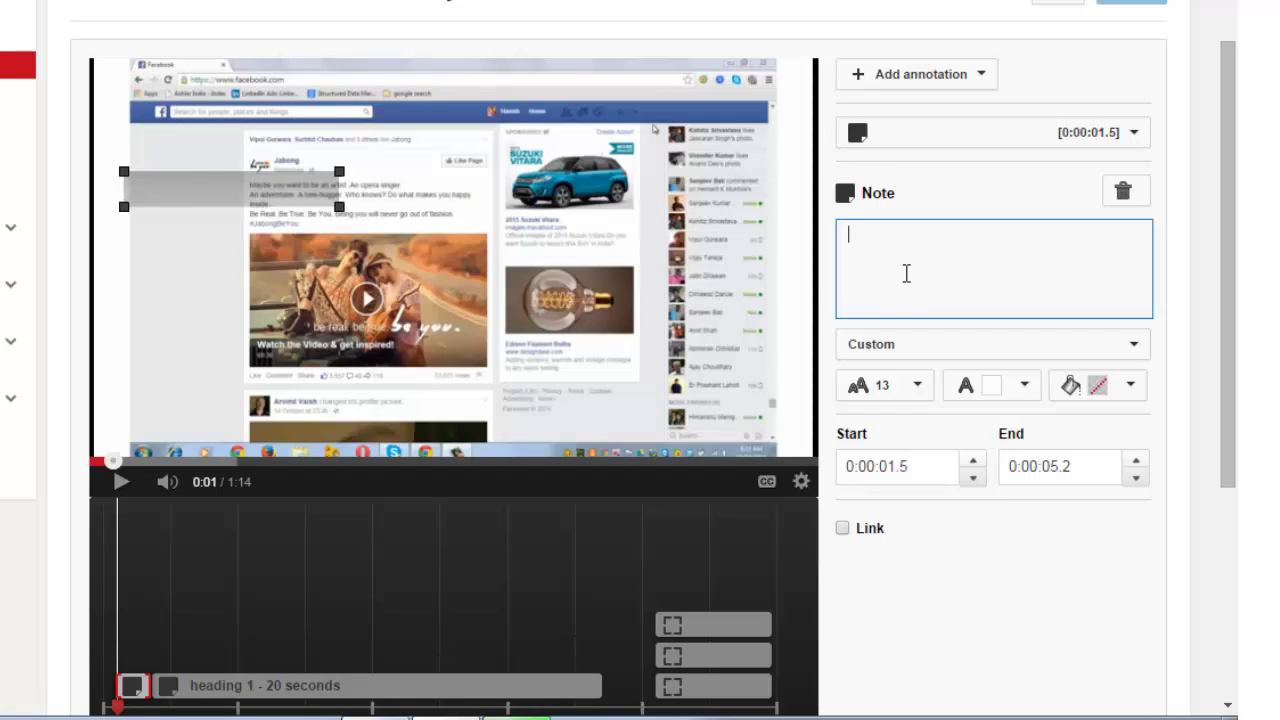
{"action": "type", "text": "heading "}
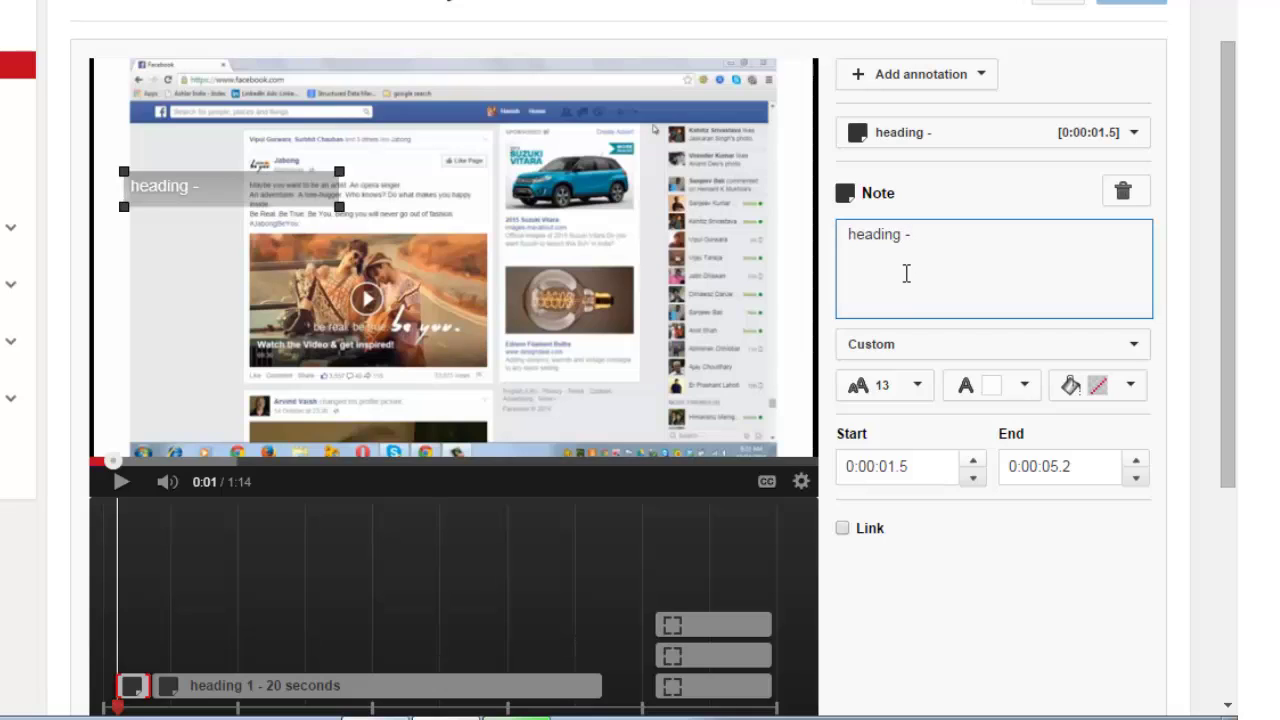
{"action": "type", "text": "- 35 seconds"}
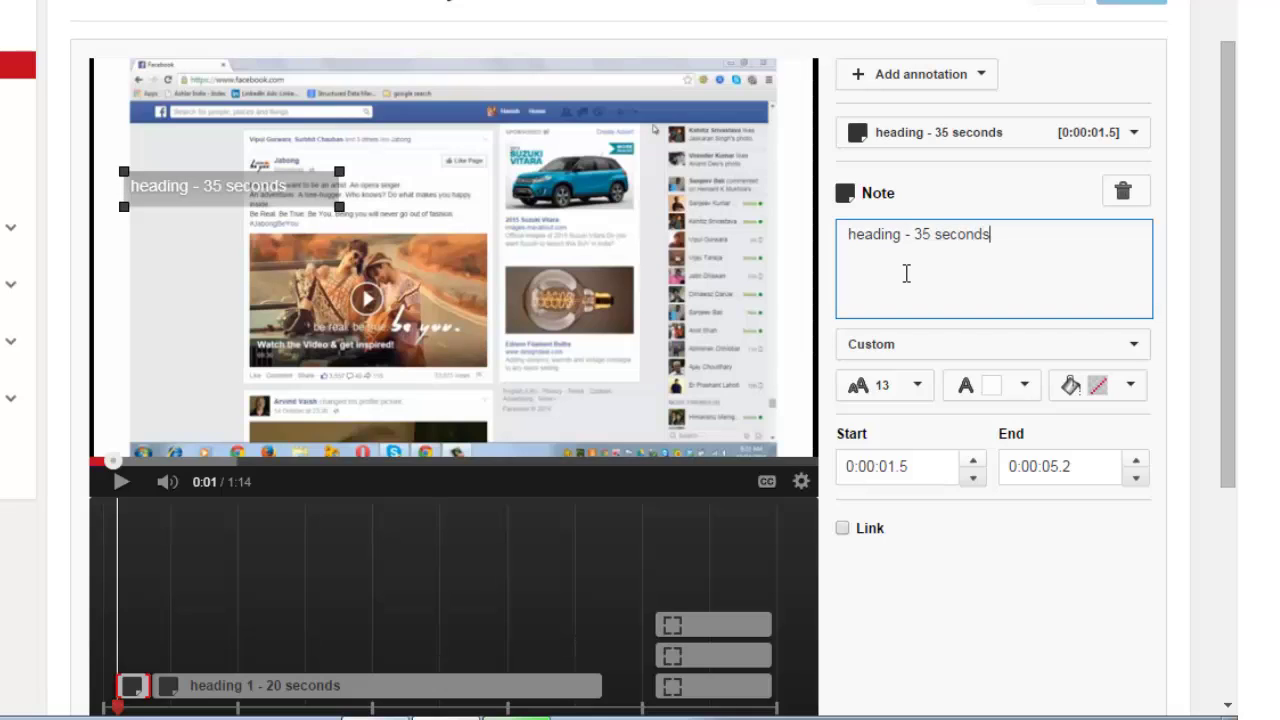
{"action": "left_click", "coordinate": [955, 400]}
Give the note a dark background and set it to run 0:00:05.5–0:00:55.5
{"action": "left_click", "coordinate": [1099, 397]}
{"action": "left_click", "coordinate": [1088, 448]}
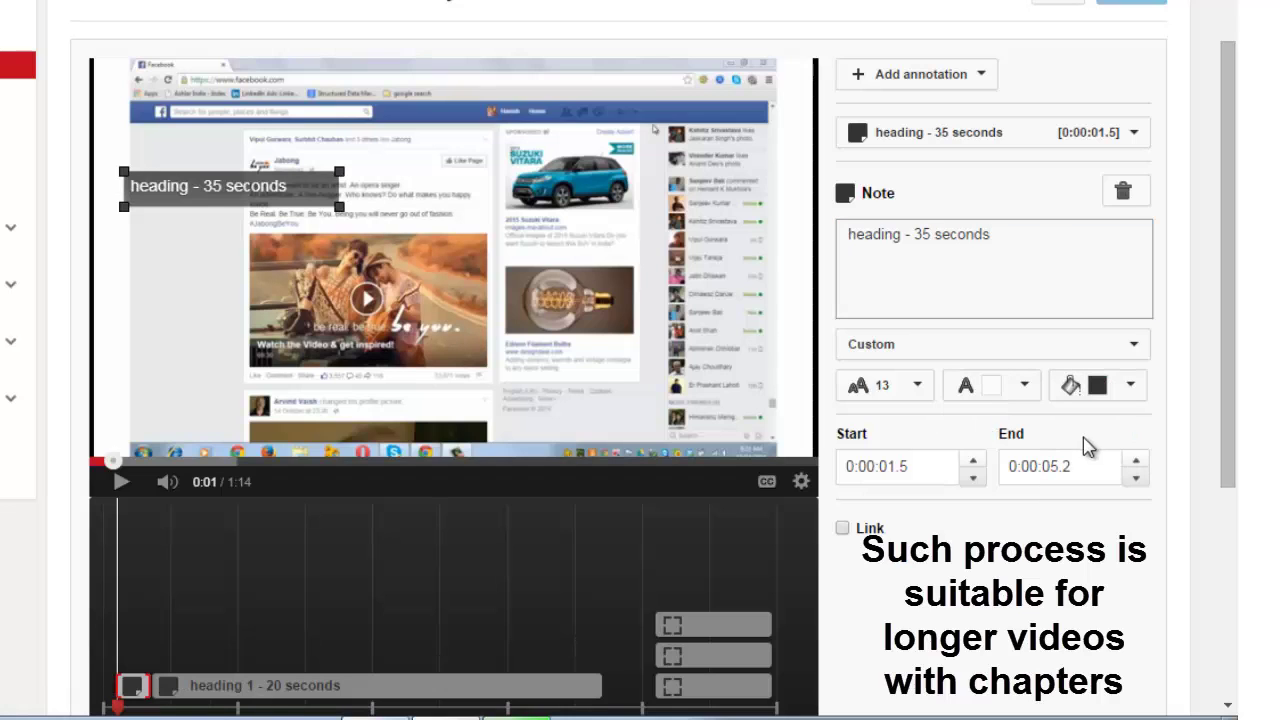
{"action": "double_click", "coordinate": [886, 467]}
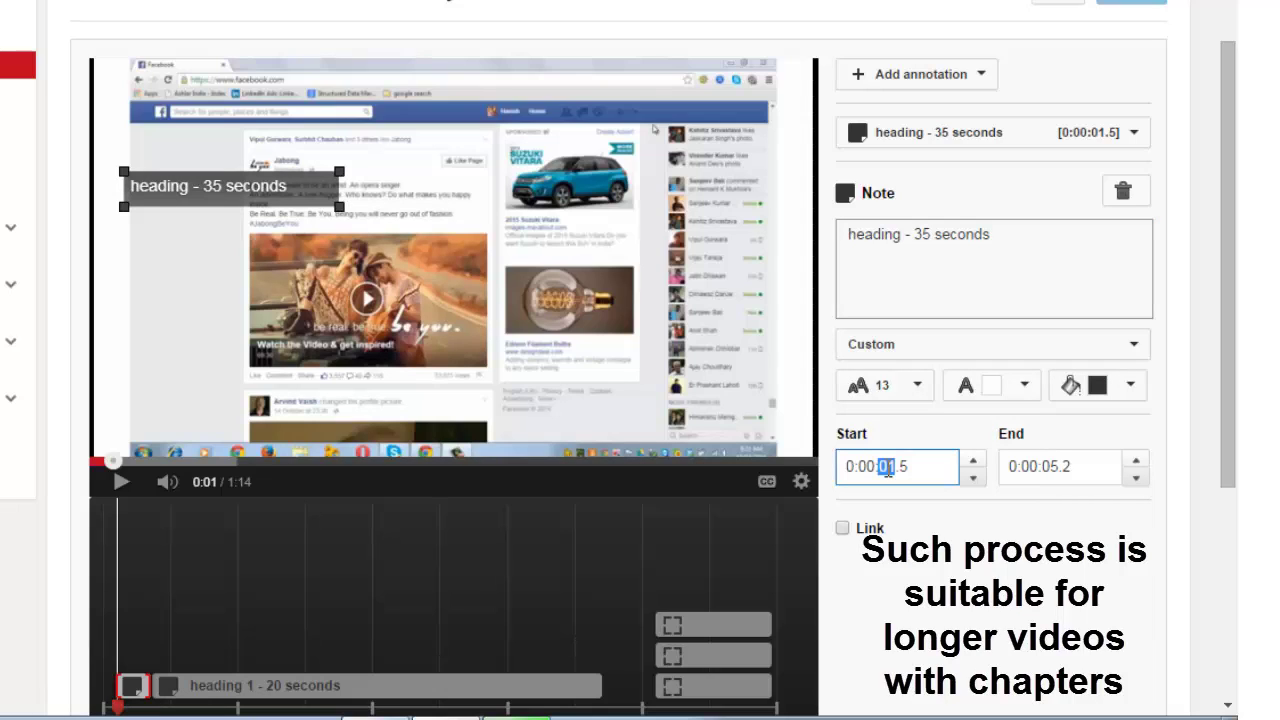
{"action": "type", "text": "05"}
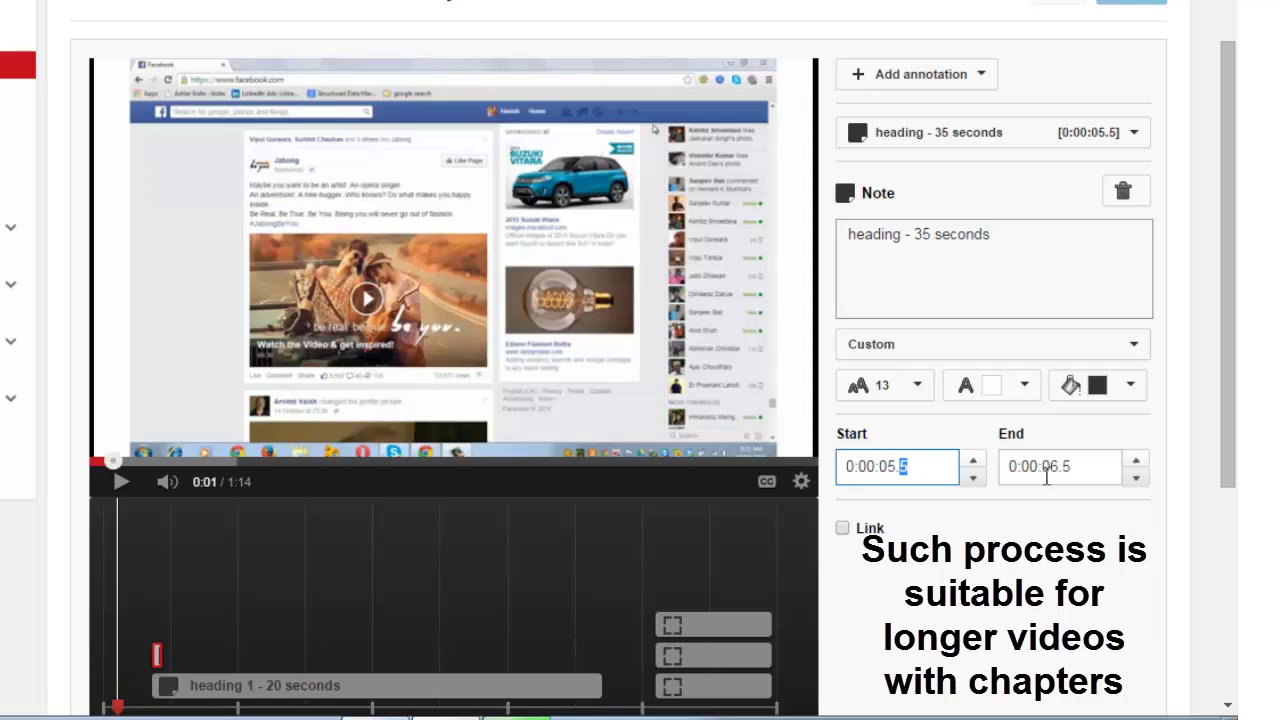
{"action": "double_click", "coordinate": [1046, 476]}
{"action": "type", "text": "55"}
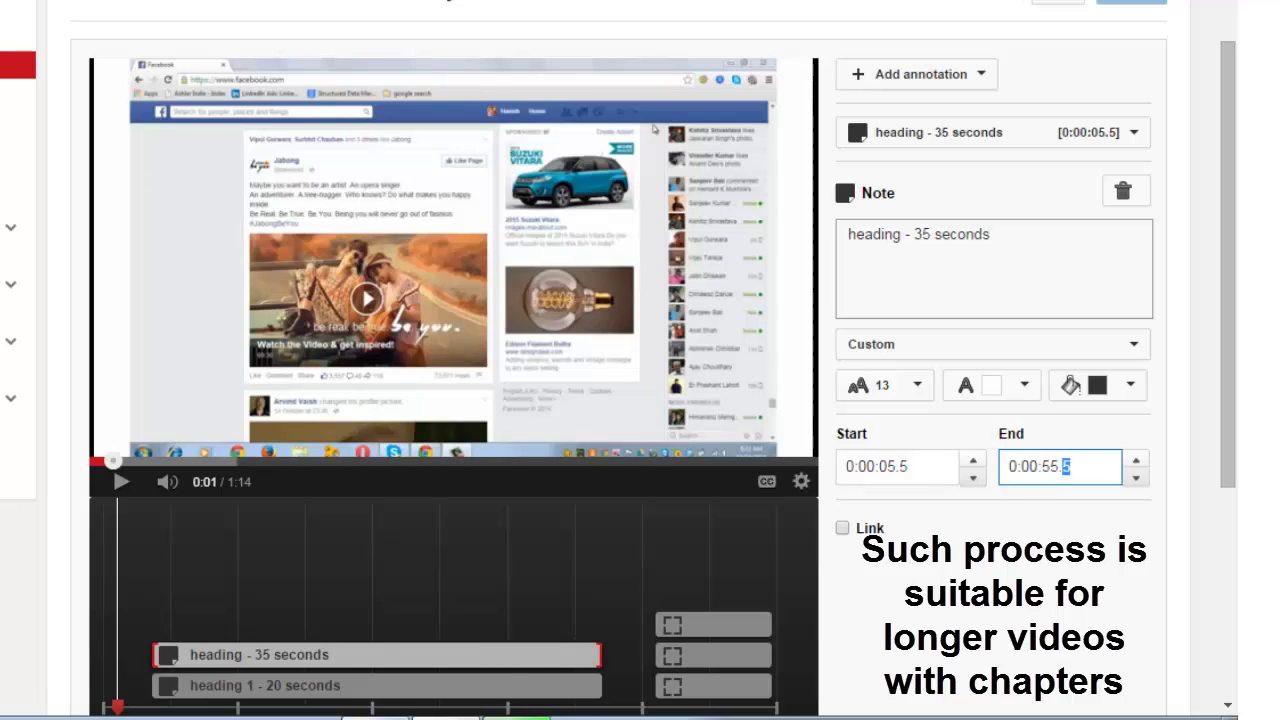
Add a third note reading 'heading 3 - 50 seconds', moved lower on the video
{"action": "left_click", "coordinate": [873, 80]}
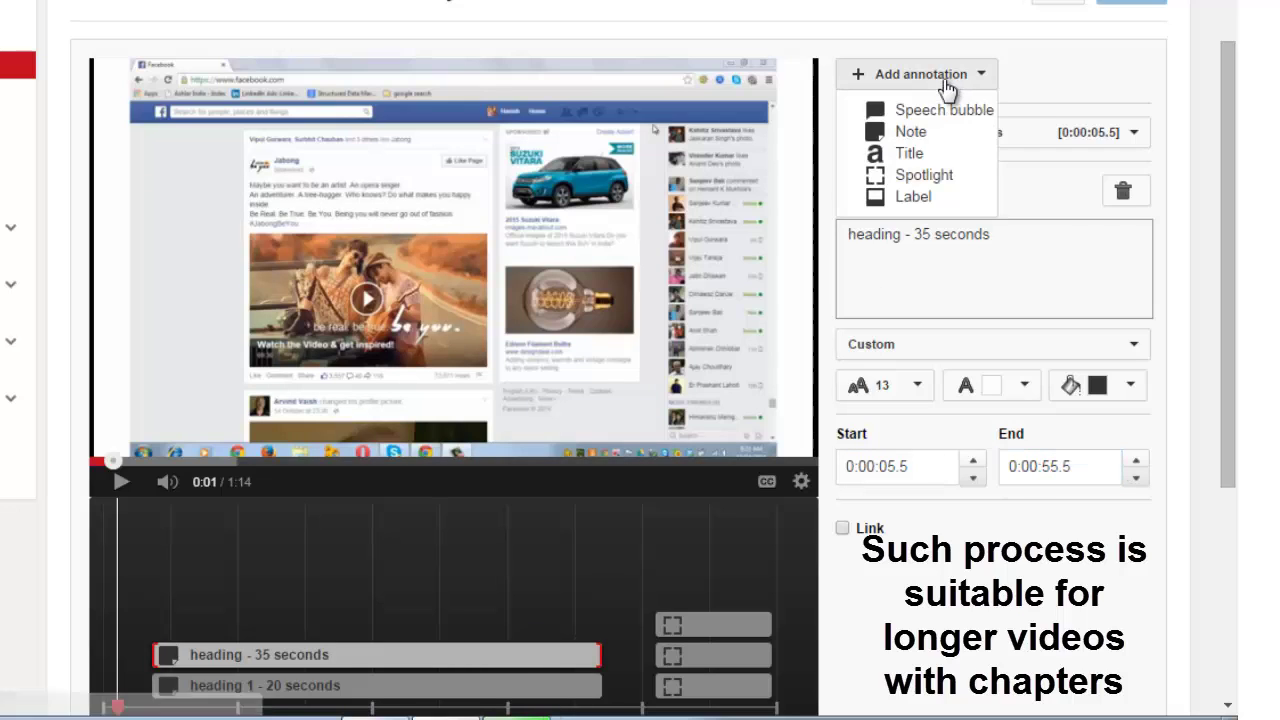
{"action": "left_click", "coordinate": [926, 132]}
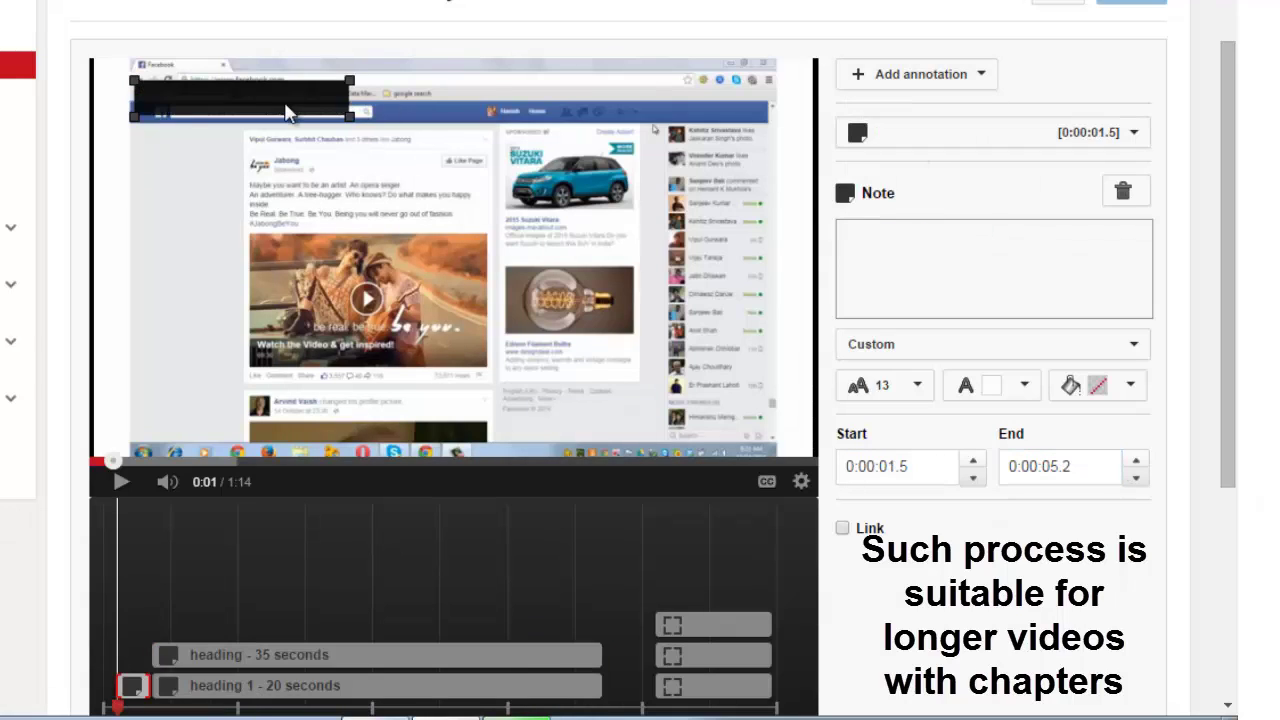
{"action": "left_click_drag", "start_coordinate": [287, 113], "coordinate": [286, 186]}
{"action": "left_click", "coordinate": [914, 255]}
{"action": "type", "text": "heda"}
{"action": "key", "text": "BackSpace"}
{"action": "key", "text": "BackSpace"}
{"action": "type", "text": "ading "}
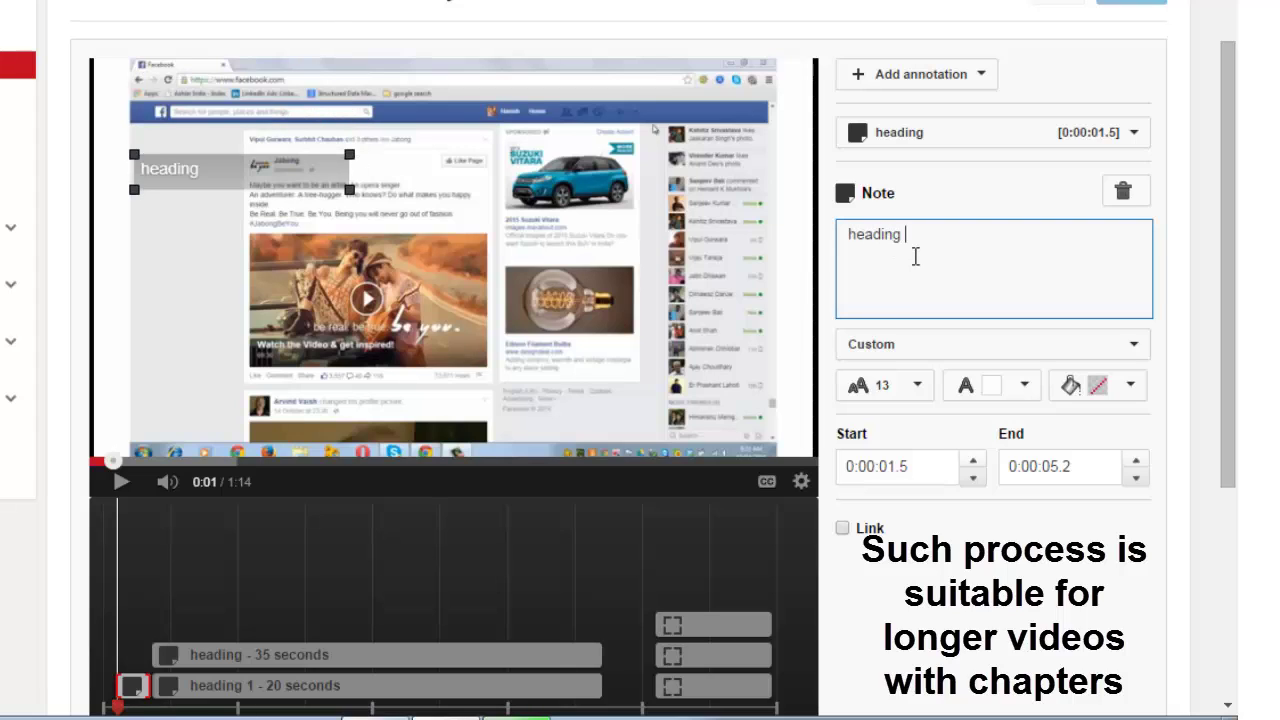
{"action": "type", "text": "3 - "}
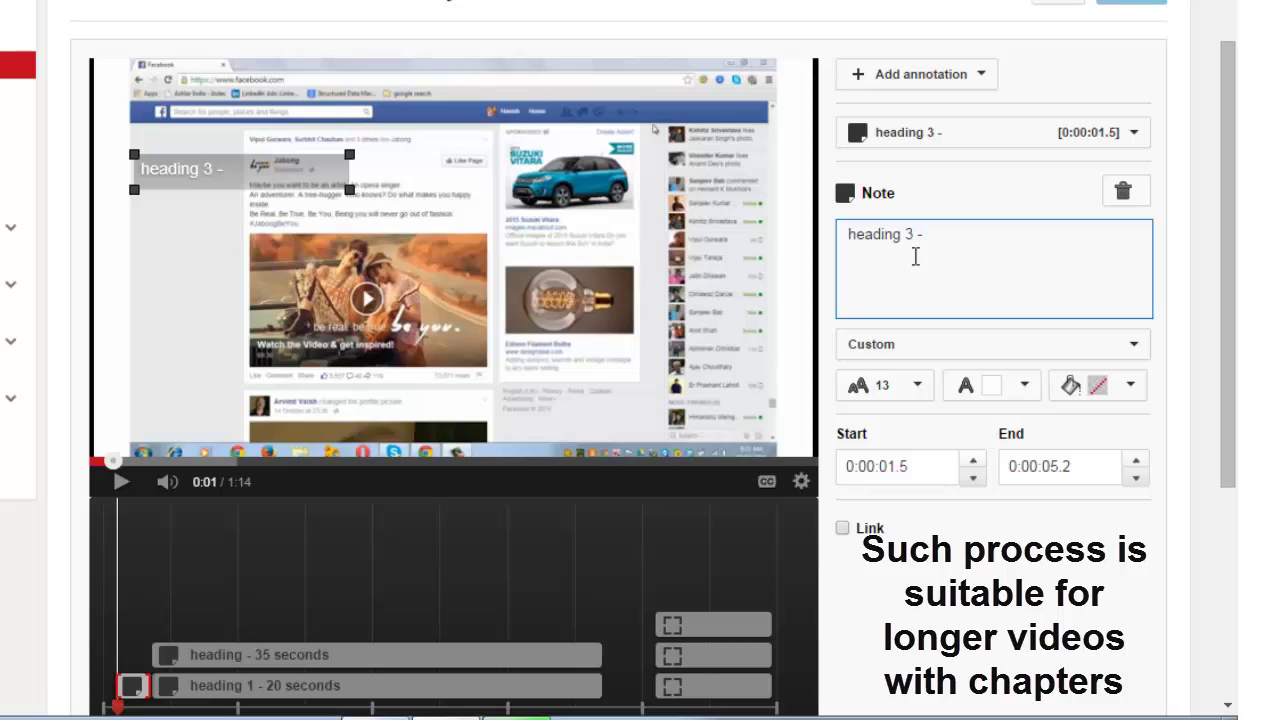
{"action": "type", "text": "50 seconds"}
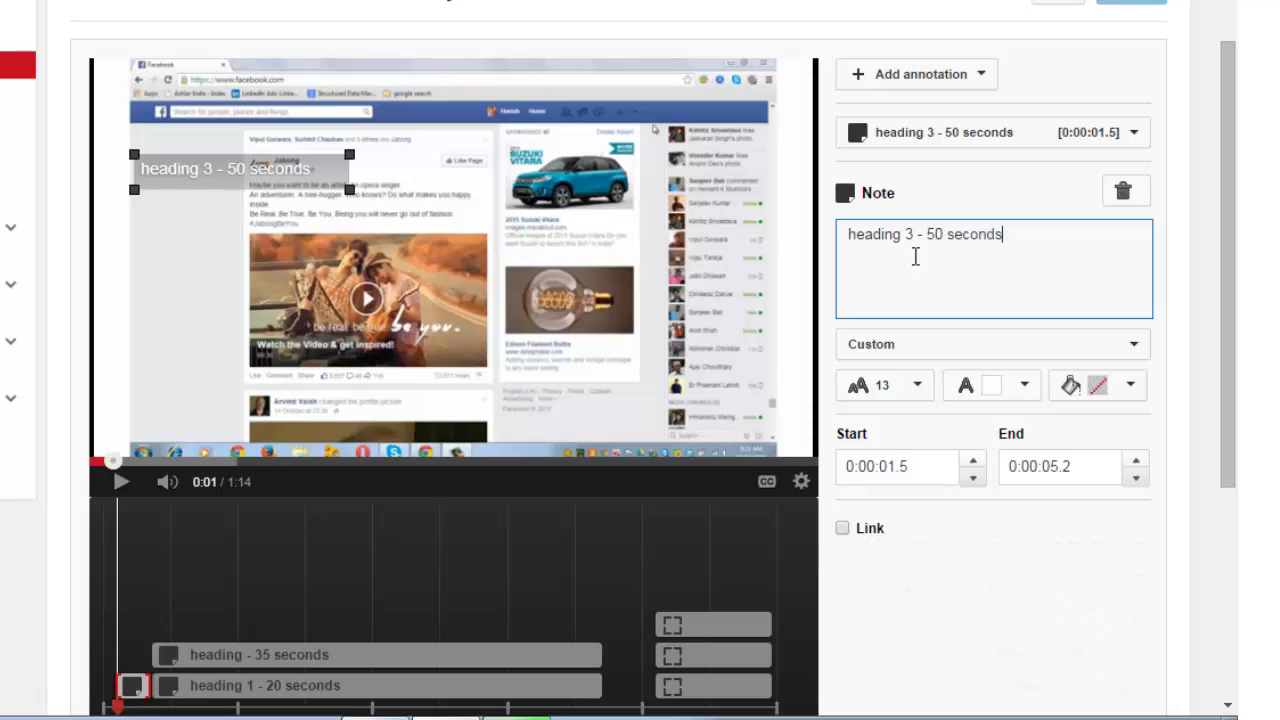
Set the third note's start to 0:00:05.5 and end to 0:00:55.5
{"action": "double_click", "coordinate": [888, 464]}
{"action": "type", "text": "05"}
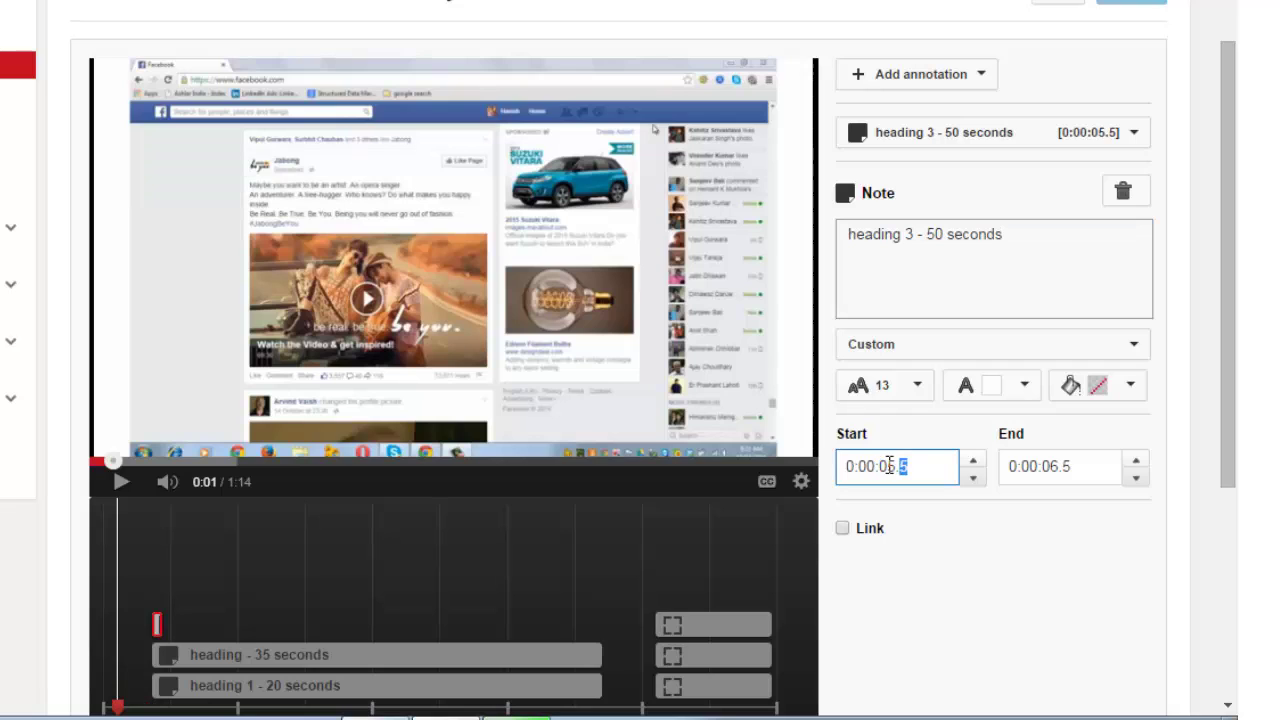
{"action": "key", "text": "Tab"}
{"action": "double_click", "coordinate": [1052, 466]}
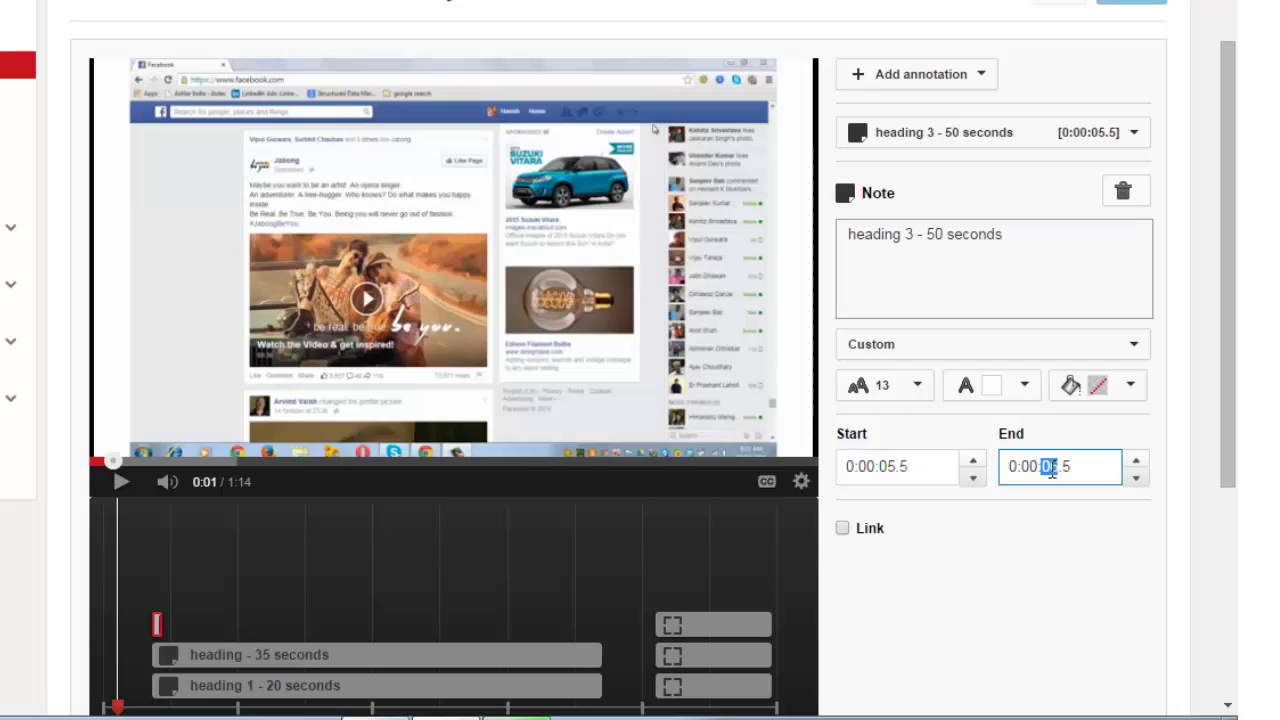
{"action": "type", "text": "55"}
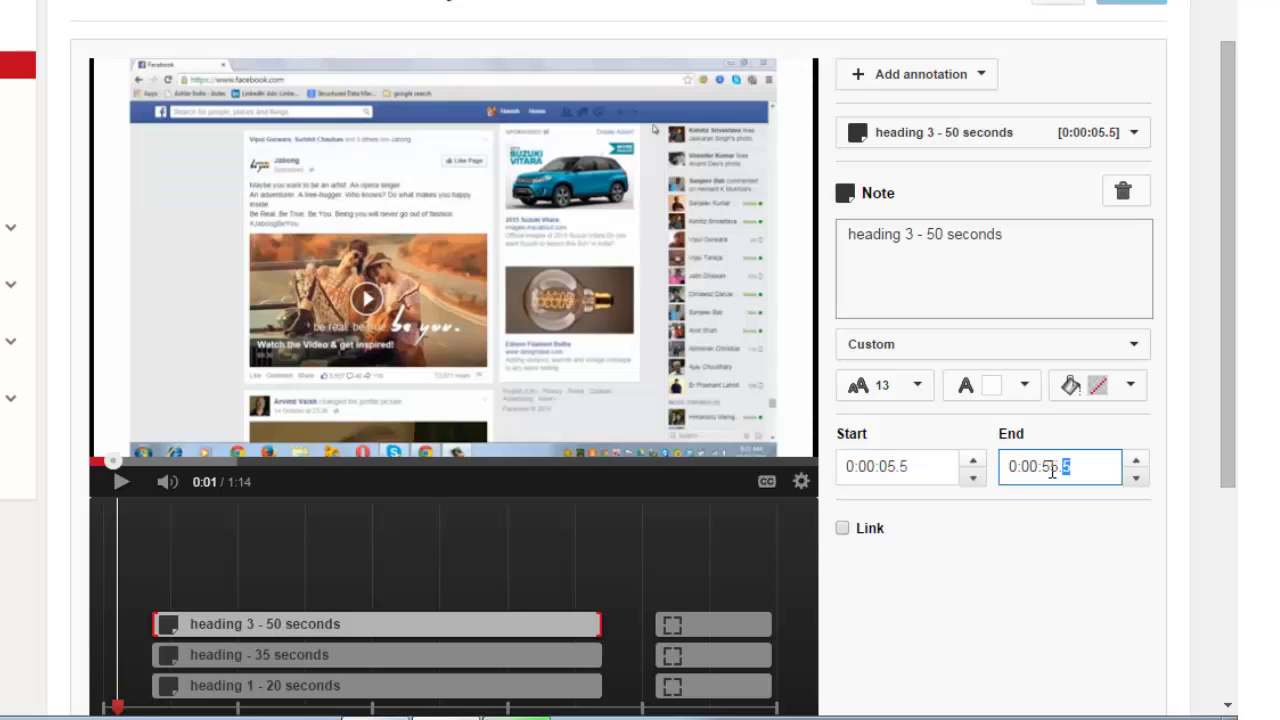
Arrange the three heading notes in a row along the top of the video
{"action": "left_click", "coordinate": [382, 685]}
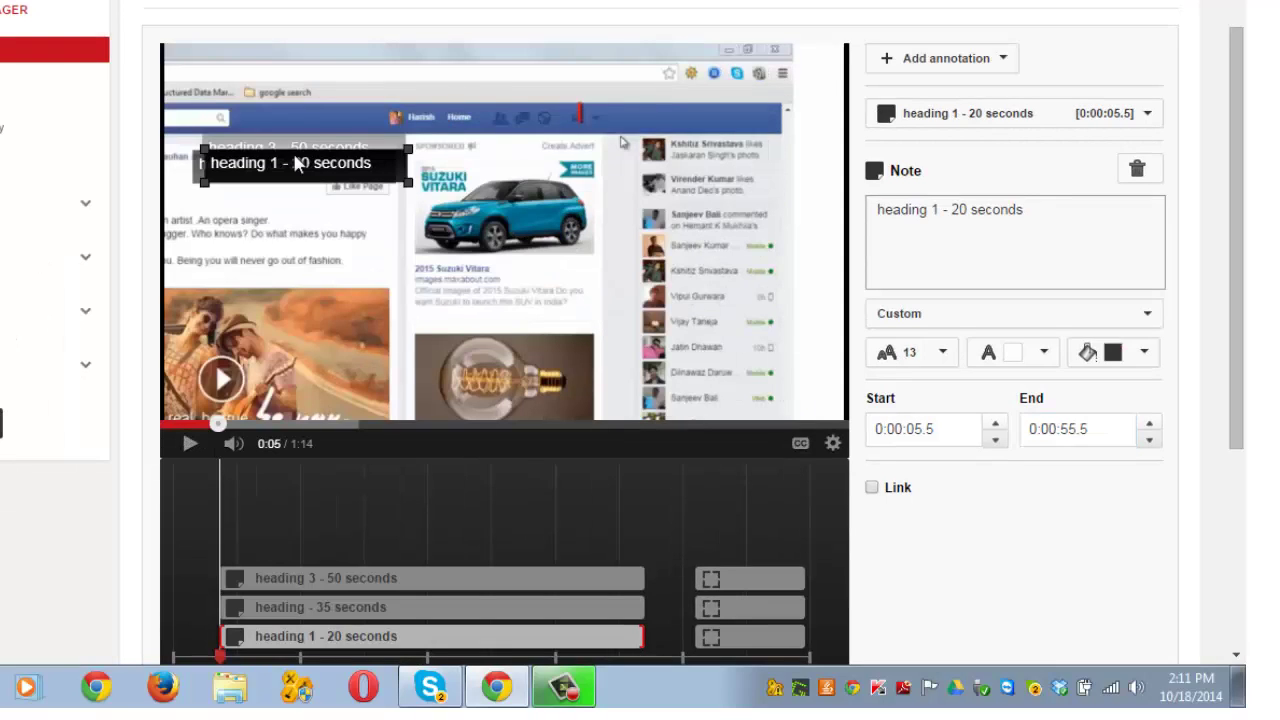
{"action": "mouse_move", "coordinate": [297, 165]}
{"action": "left_mouse_down"}
{"action": "mouse_move", "coordinate": [272, 140]}
{"action": "mouse_move", "coordinate": [275, 80]}
{"action": "left_mouse_up"}
{"action": "left_click_drag", "start_coordinate": [267, 173], "coordinate": [466, 82]}
{"action": "left_click_drag", "start_coordinate": [301, 139], "coordinate": [701, 65]}
{"action": "left_click_drag", "start_coordinate": [343, 77], "coordinate": [325, 59]}
{"action": "left_click_drag", "start_coordinate": [480, 75], "coordinate": [468, 64]}
{"action": "left_click_drag", "start_coordinate": [612, 78], "coordinate": [600, 57]}
Enable Link on 'heading 1 - 20 seconds' and copy the video's URL from the address bar
{"action": "left_click", "coordinate": [399, 637]}
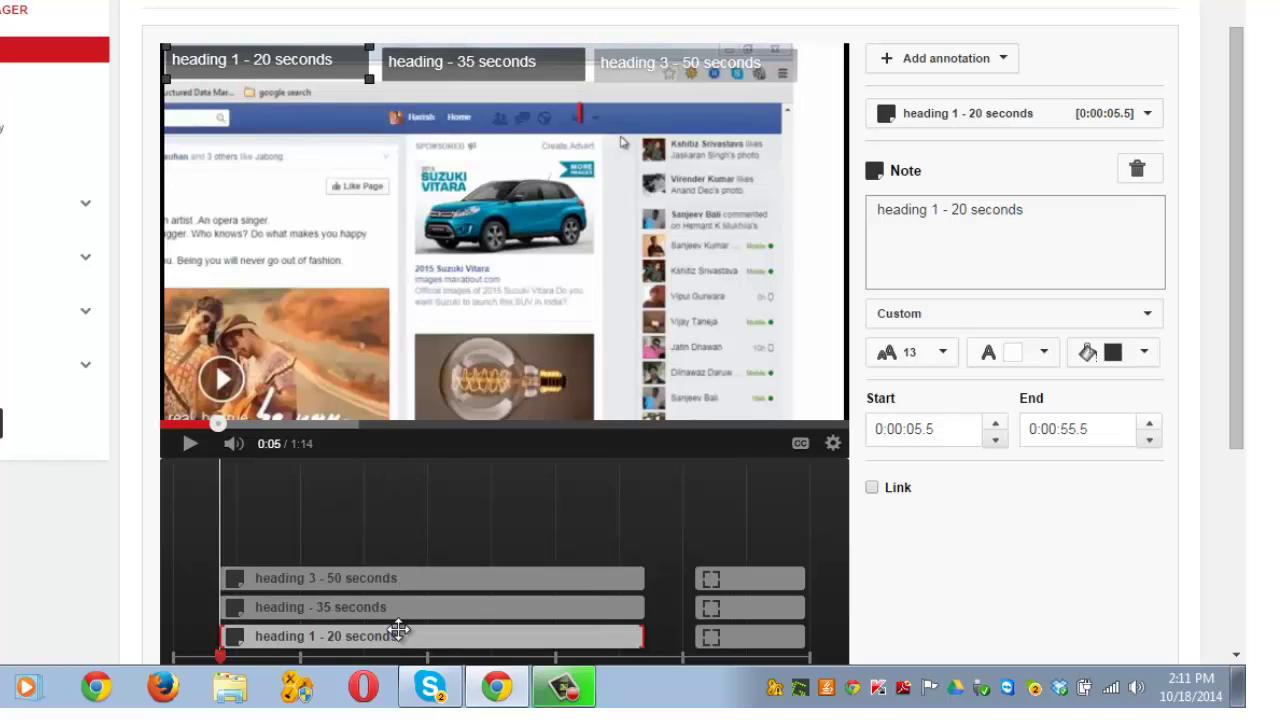
{"action": "left_click", "coordinate": [871, 487]}
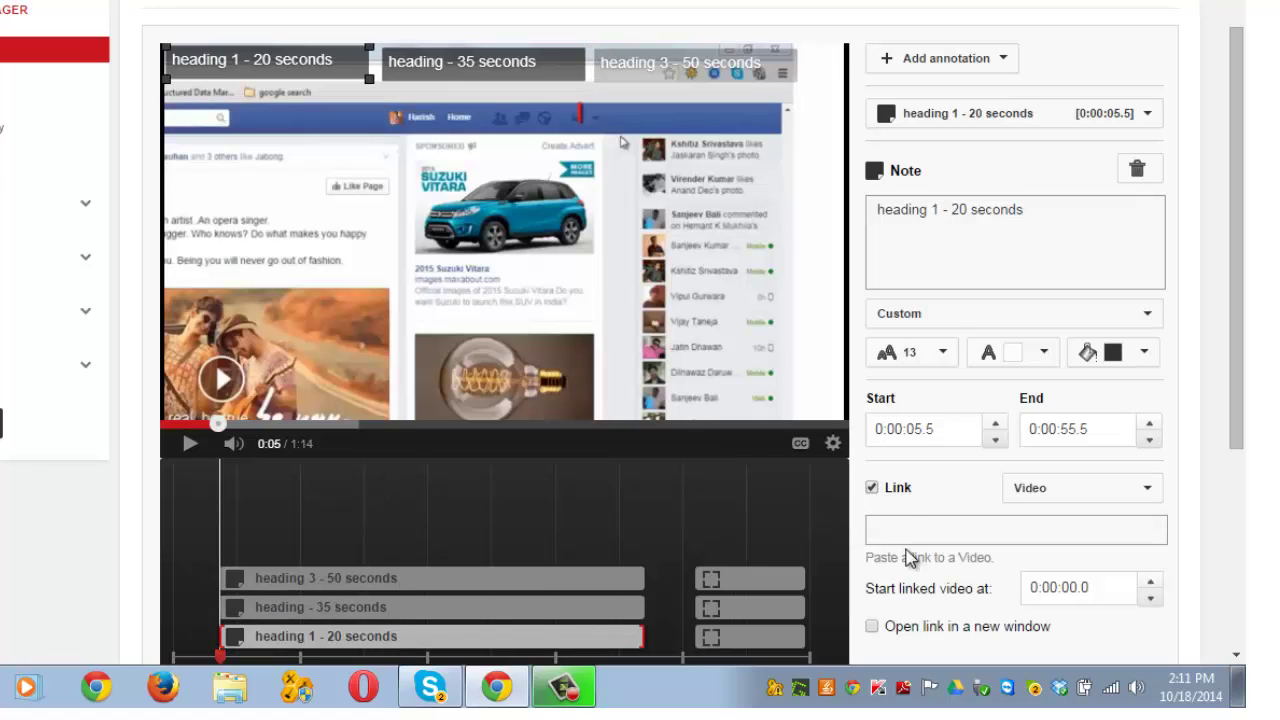
{"action": "left_click", "coordinate": [906, 533]}
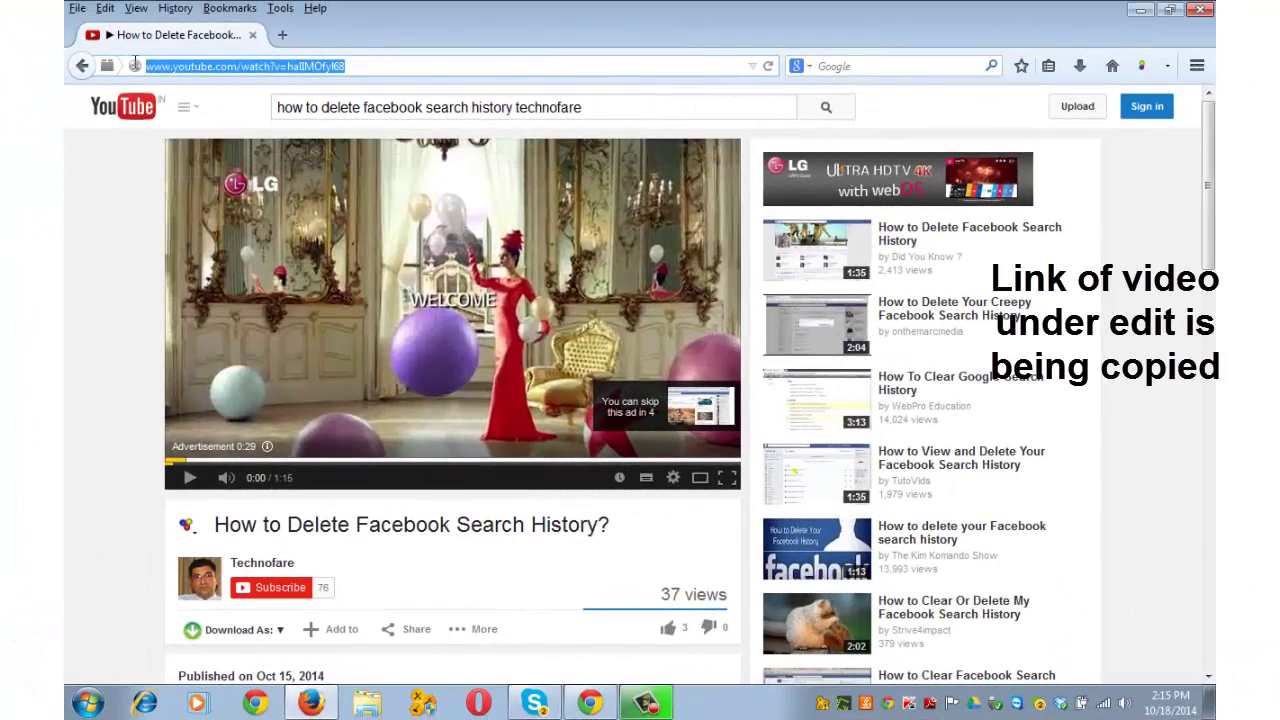
{"action": "left_click", "coordinate": [172, 66]}
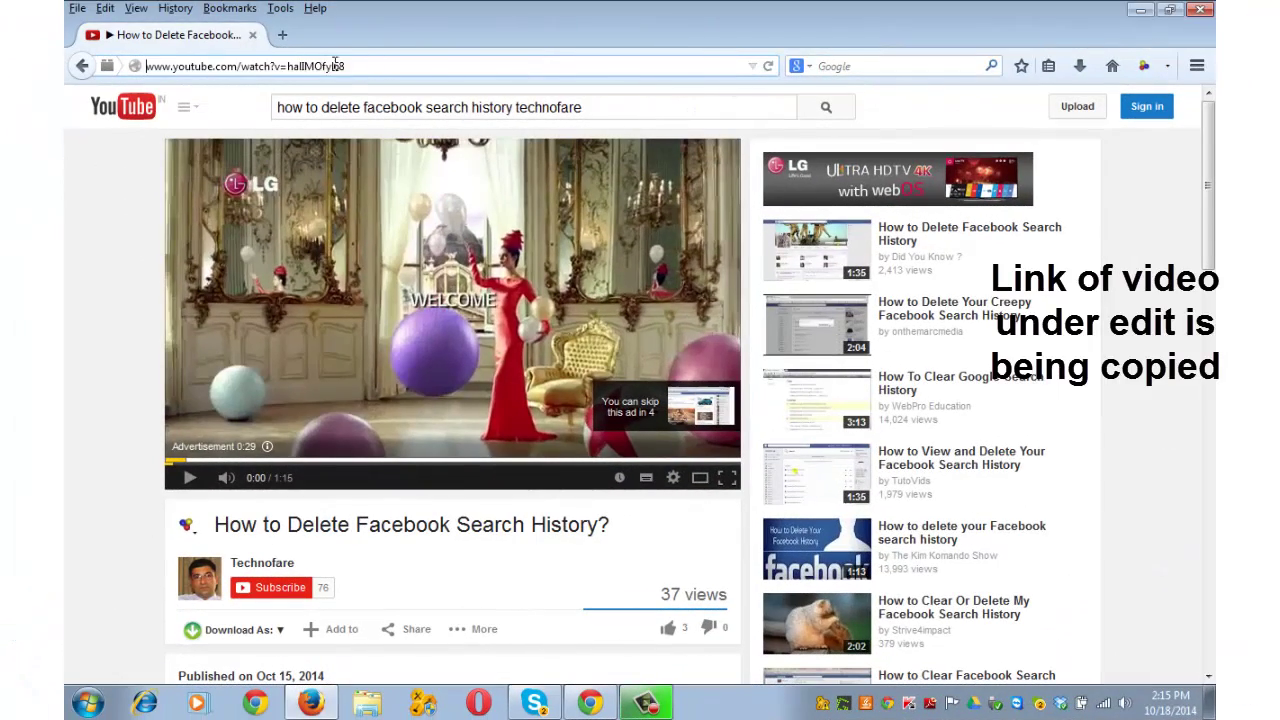
{"action": "left_click_drag", "start_coordinate": [346, 66], "coordinate": [146, 72]}
{"action": "right_click", "coordinate": [224, 60]}
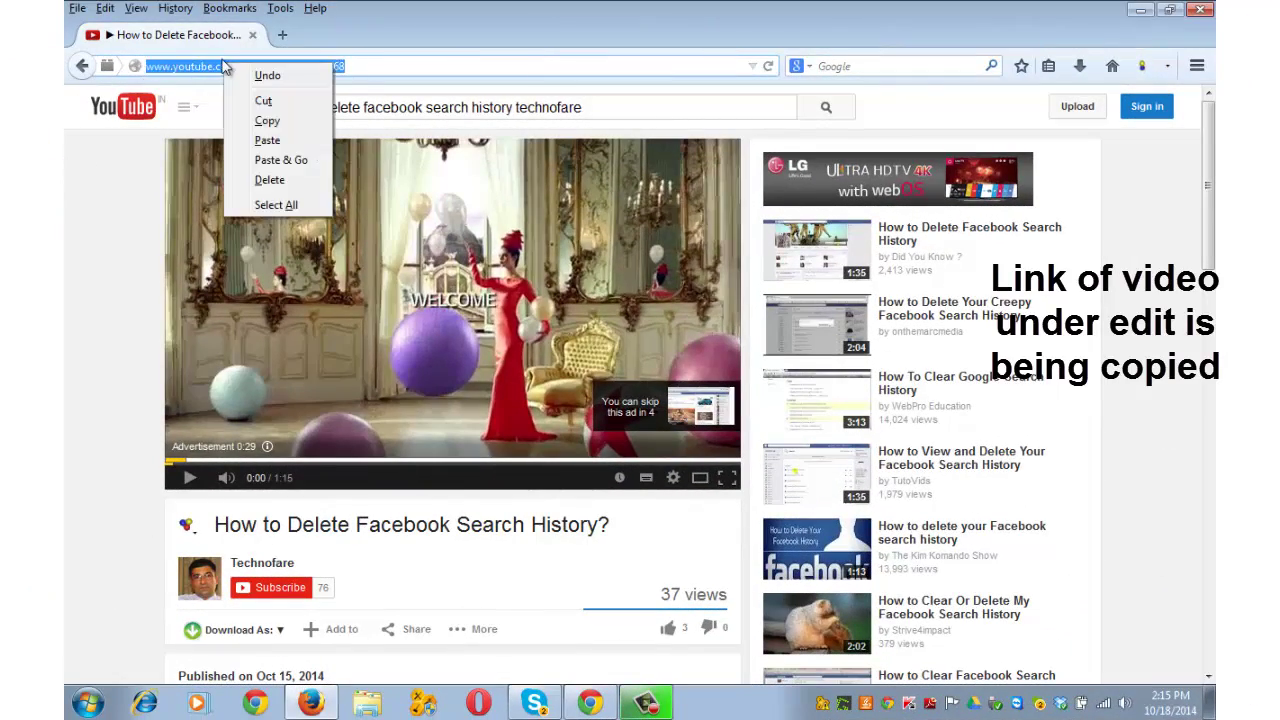
{"action": "left_click", "coordinate": [268, 121]}
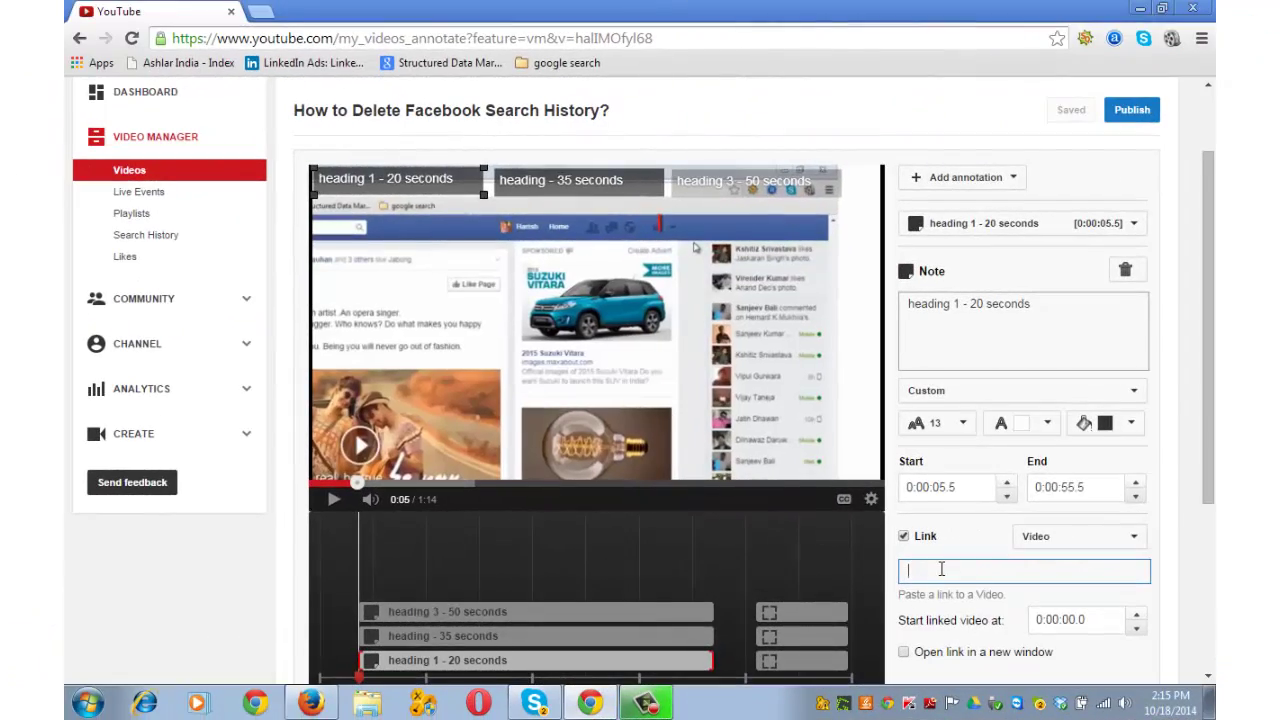
Paste the video URL into heading 1's link, starting the linked video at 0:00:20.0
{"action": "right_click", "coordinate": [941, 569]}
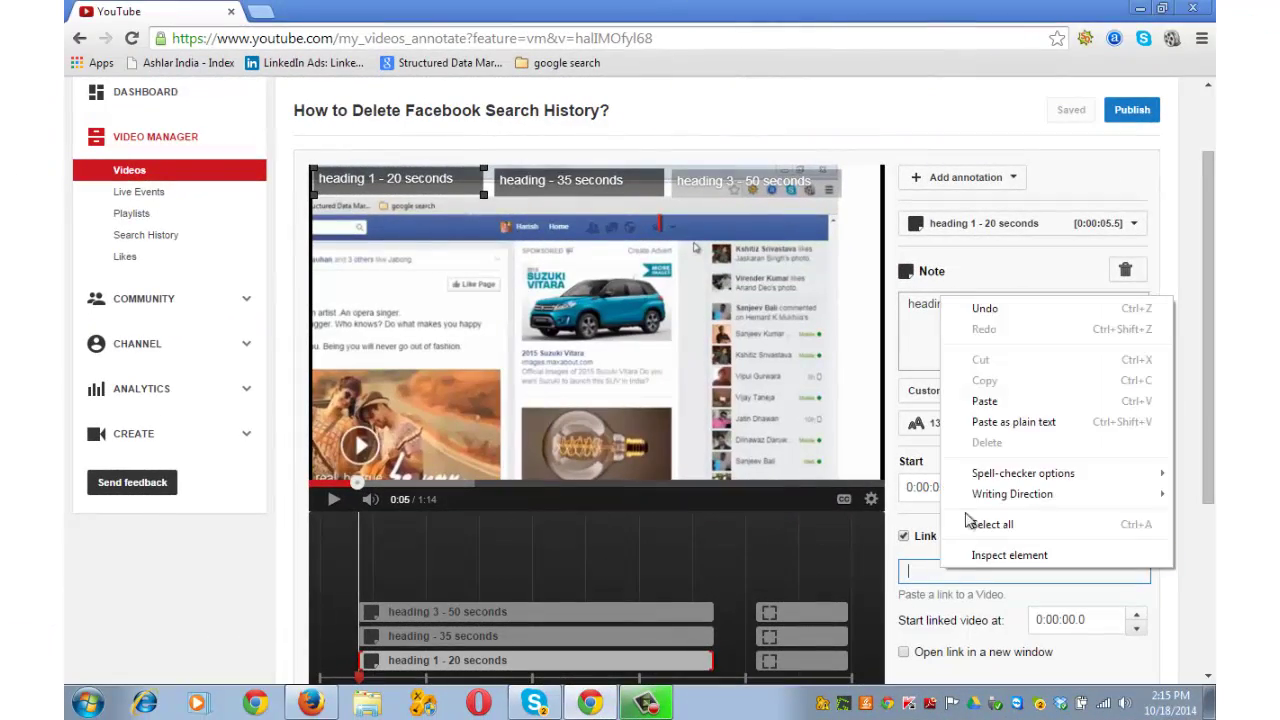
{"action": "left_click", "coordinate": [968, 405]}
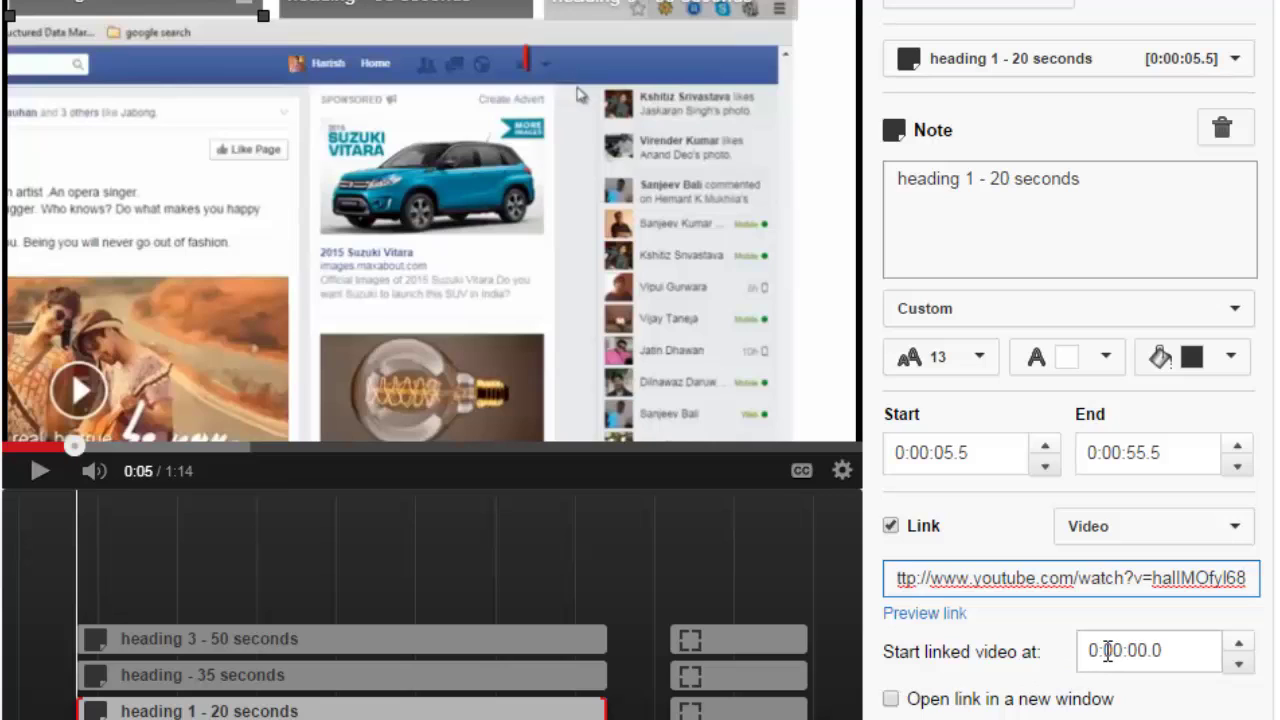
{"action": "double_click", "coordinate": [1133, 651]}
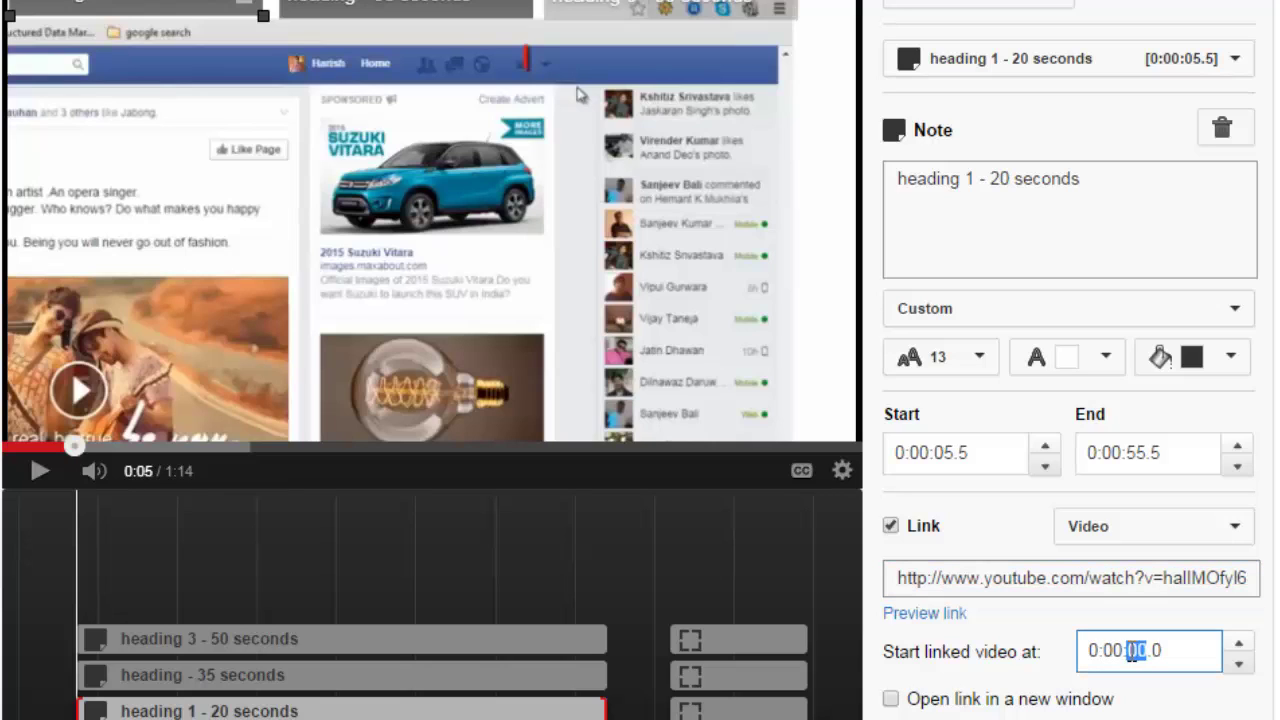
{"action": "type", "text": "20"}
{"action": "left_click", "coordinate": [1163, 716]}
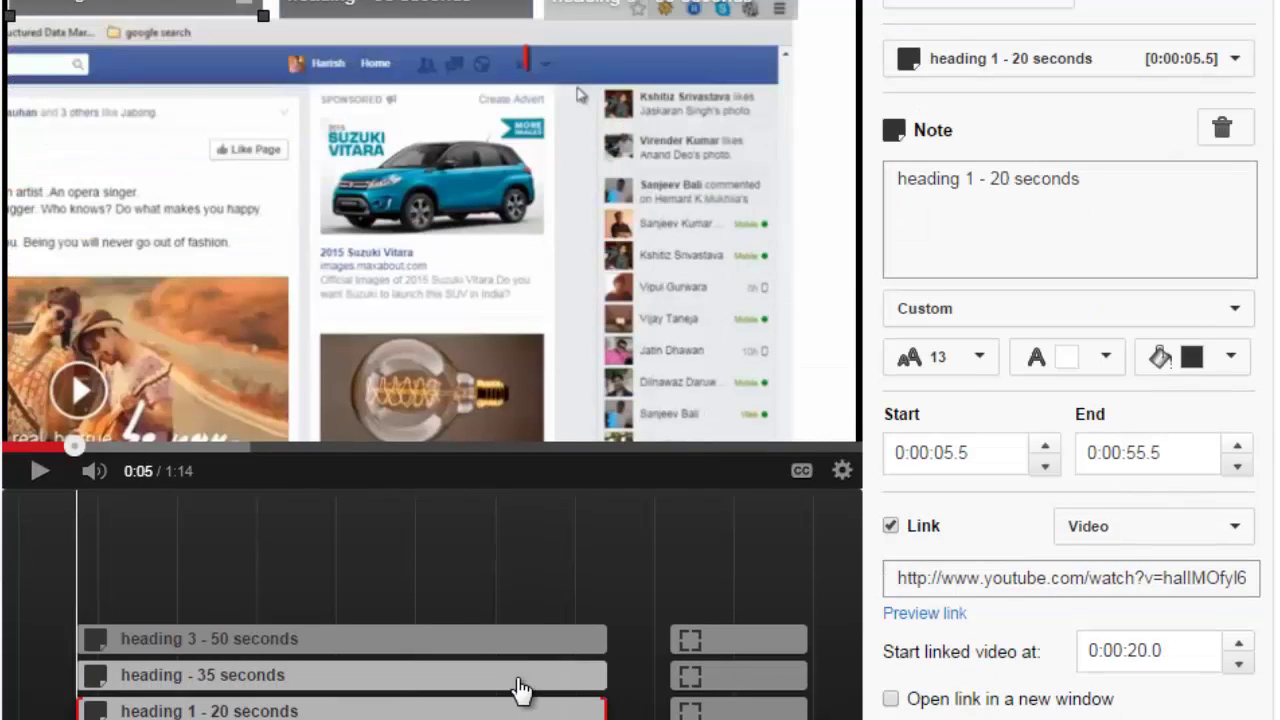
Enable a link on the 35-second heading and paste the video URL into it
{"action": "left_click", "coordinate": [520, 688]}
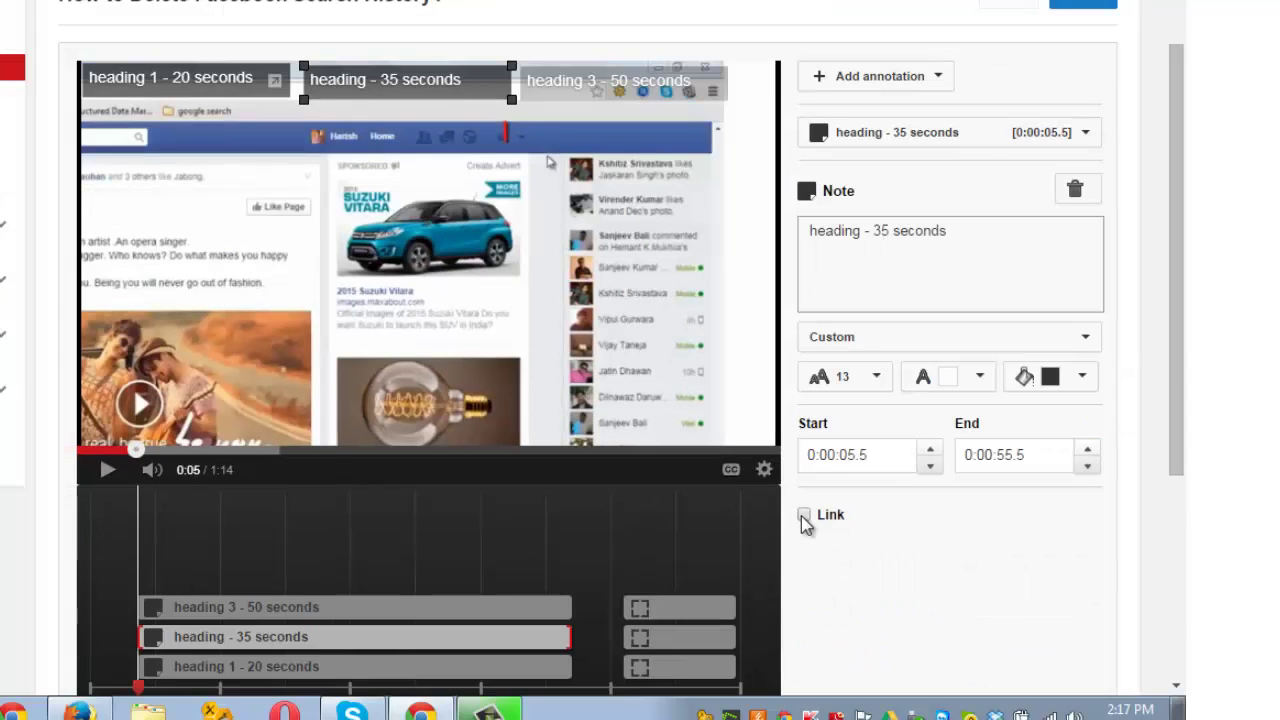
{"action": "left_click", "coordinate": [890, 526]}
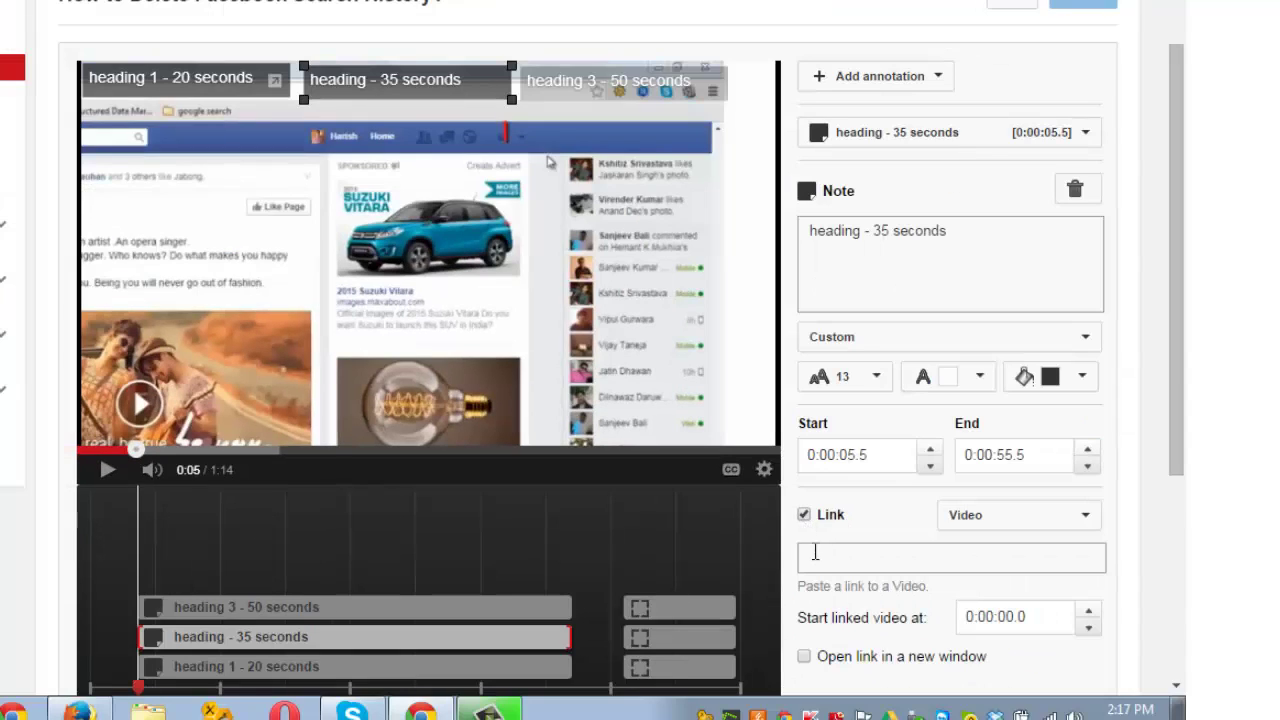
{"action": "left_click", "coordinate": [815, 552]}
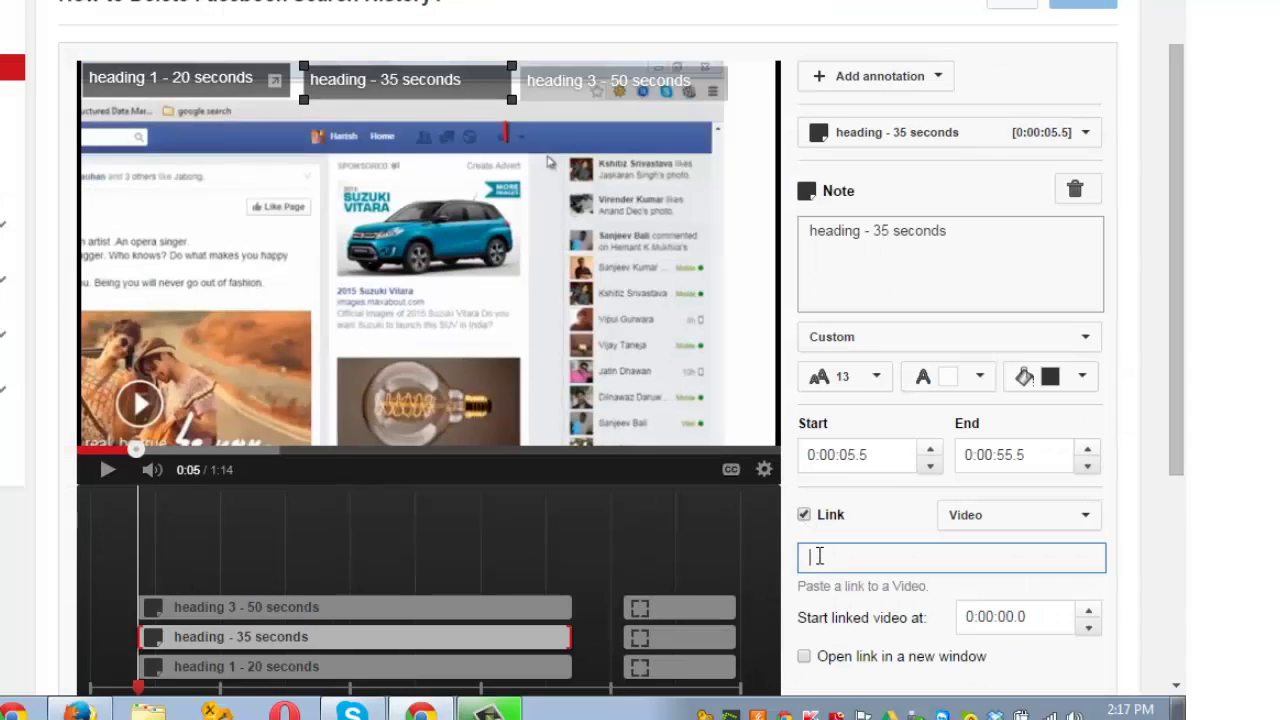
{"action": "right_click", "coordinate": [818, 556]}
{"action": "left_click", "coordinate": [872, 351]}
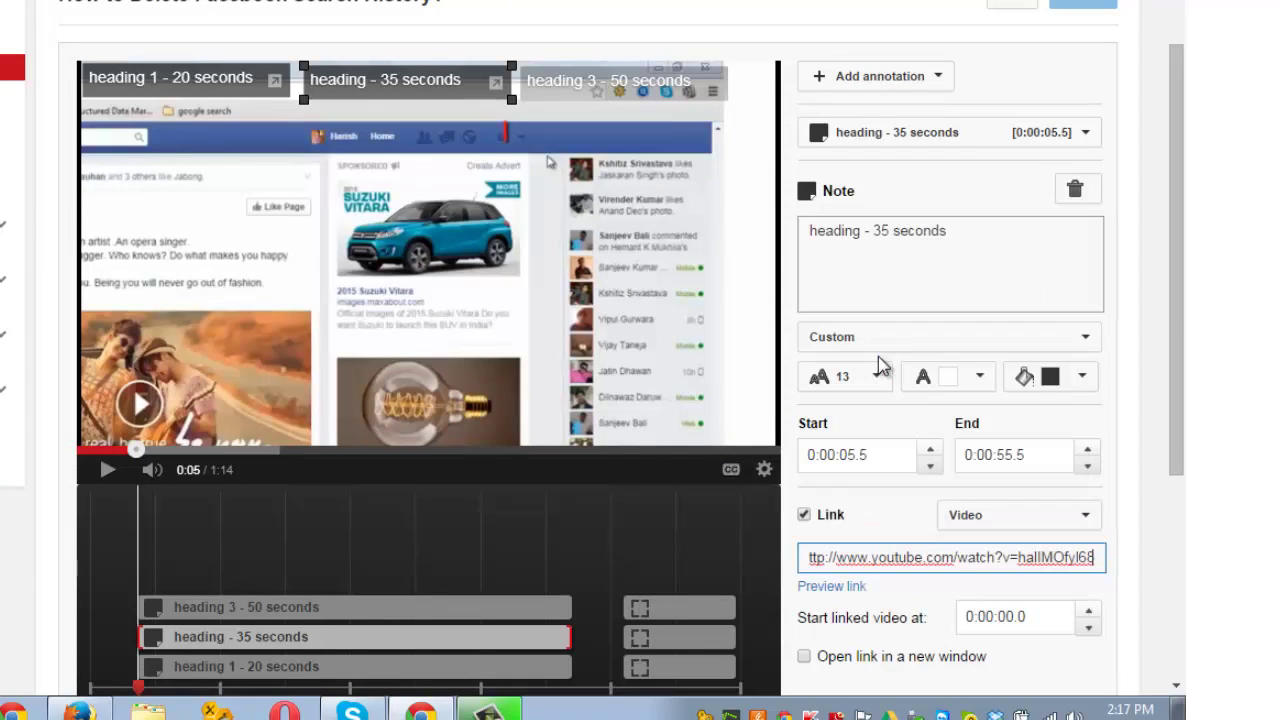
Rename the note 'heading 2- 35 seconds' and start the linked video at 0:00:35
{"action": "left_click", "coordinate": [865, 230]}
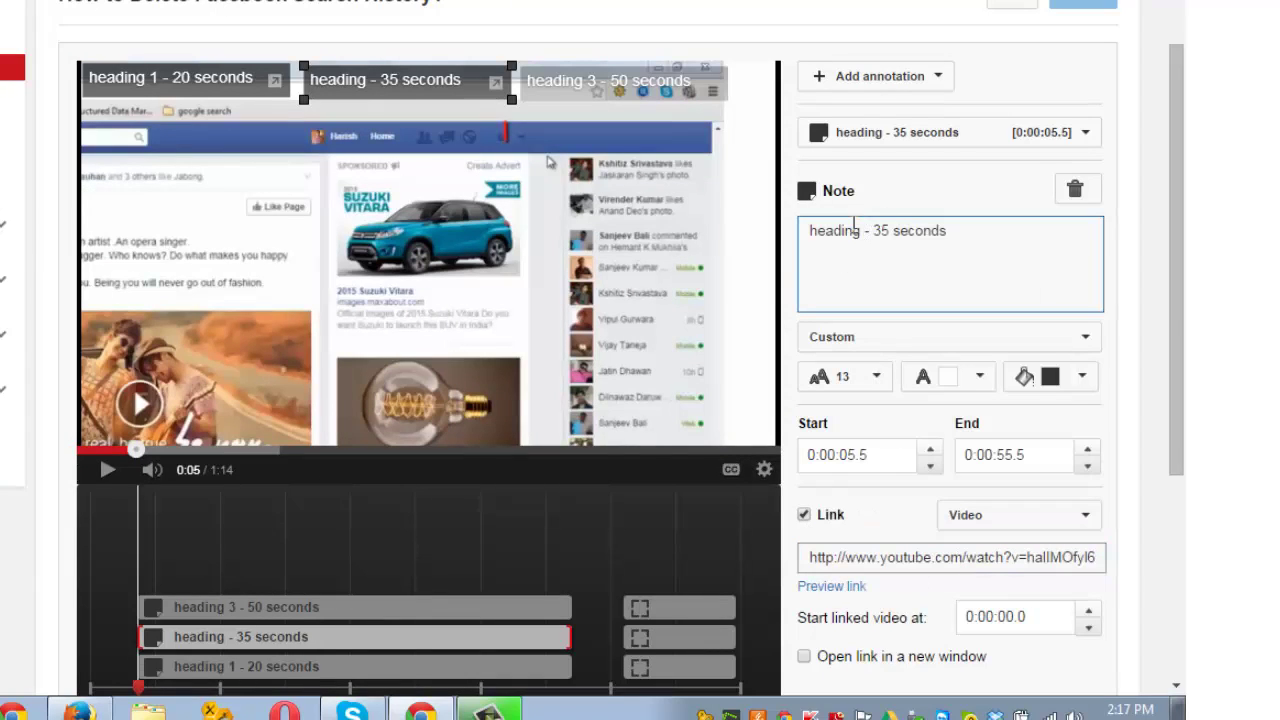
{"action": "type", "text": "2"}
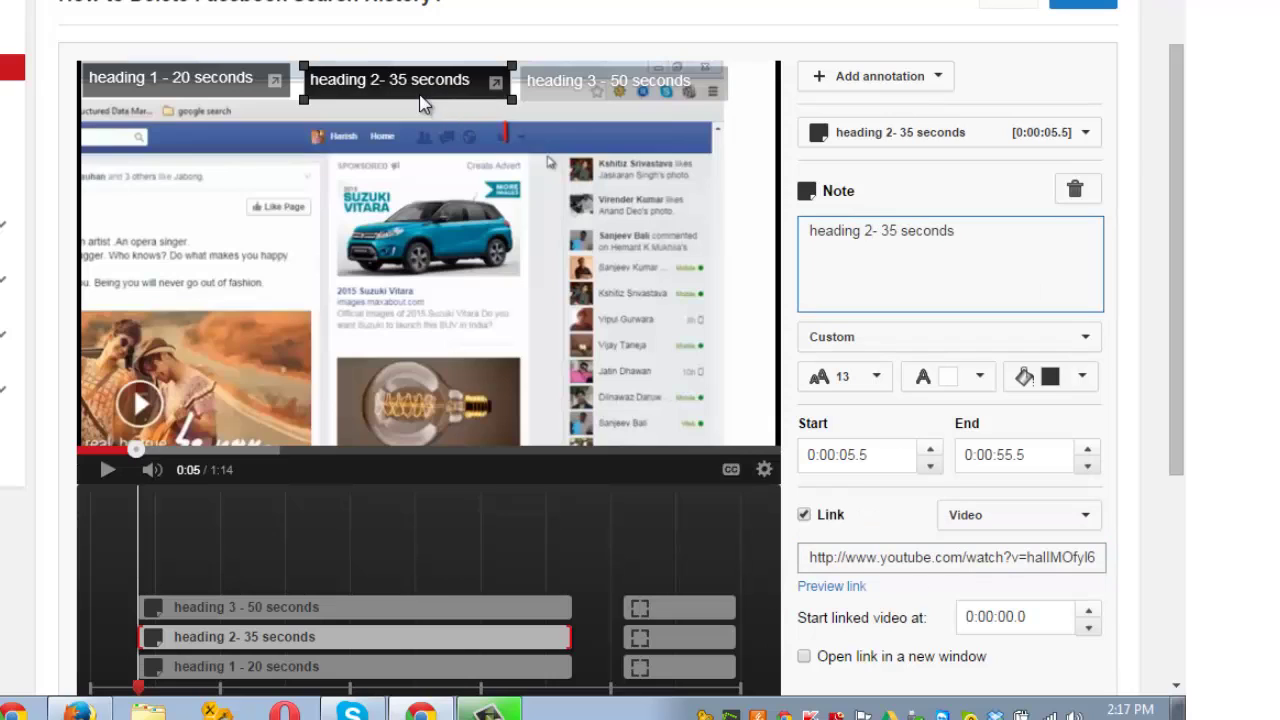
{"action": "double_click", "coordinate": [1005, 617]}
{"action": "type", "text": "35"}
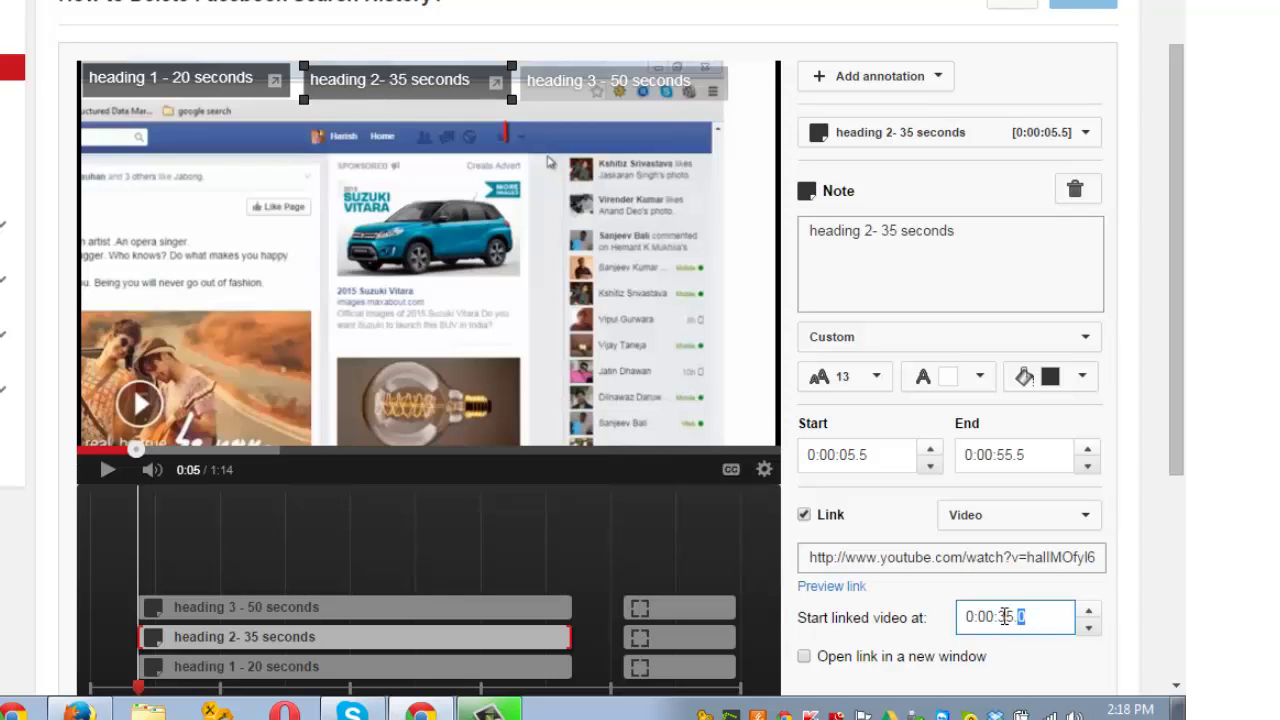
Link 'heading 3 - 50 seconds' to the pasted video URL, starting playback at 0:00:50.0
{"action": "left_click", "coordinate": [399, 609]}
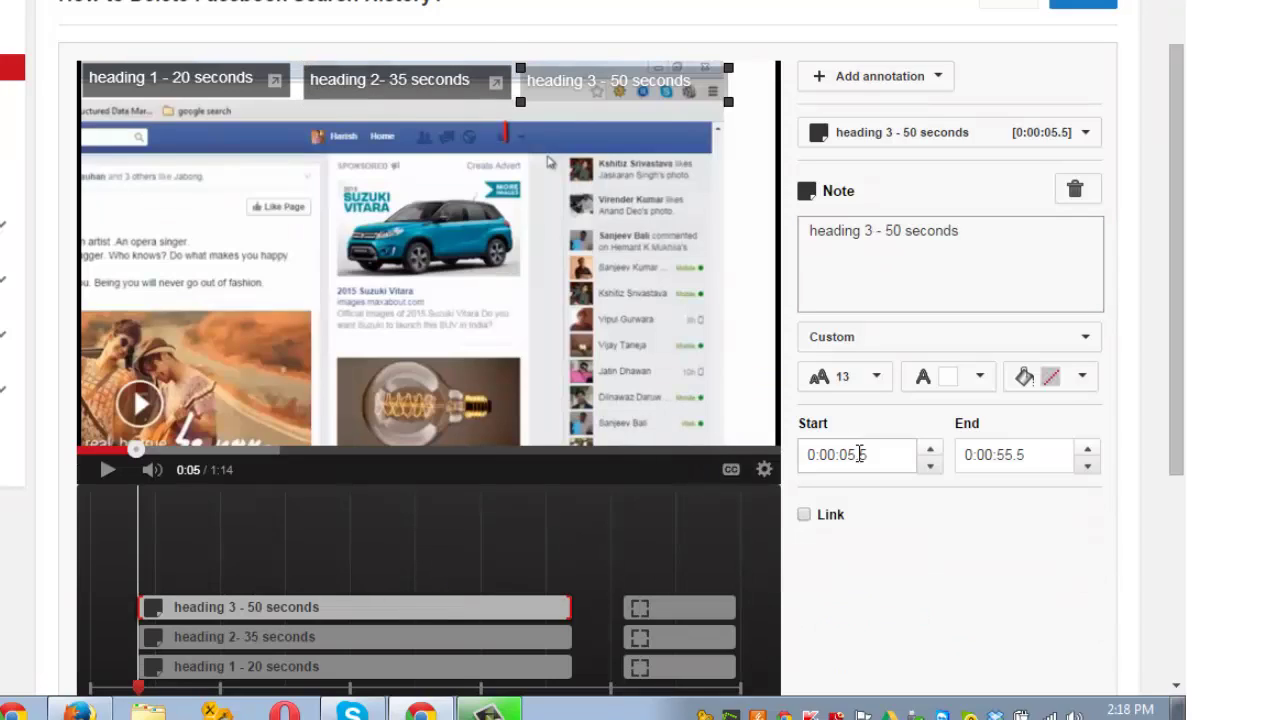
{"action": "left_click", "coordinate": [803, 516]}
{"action": "left_click", "coordinate": [821, 558]}
{"action": "right_click", "coordinate": [822, 559]}
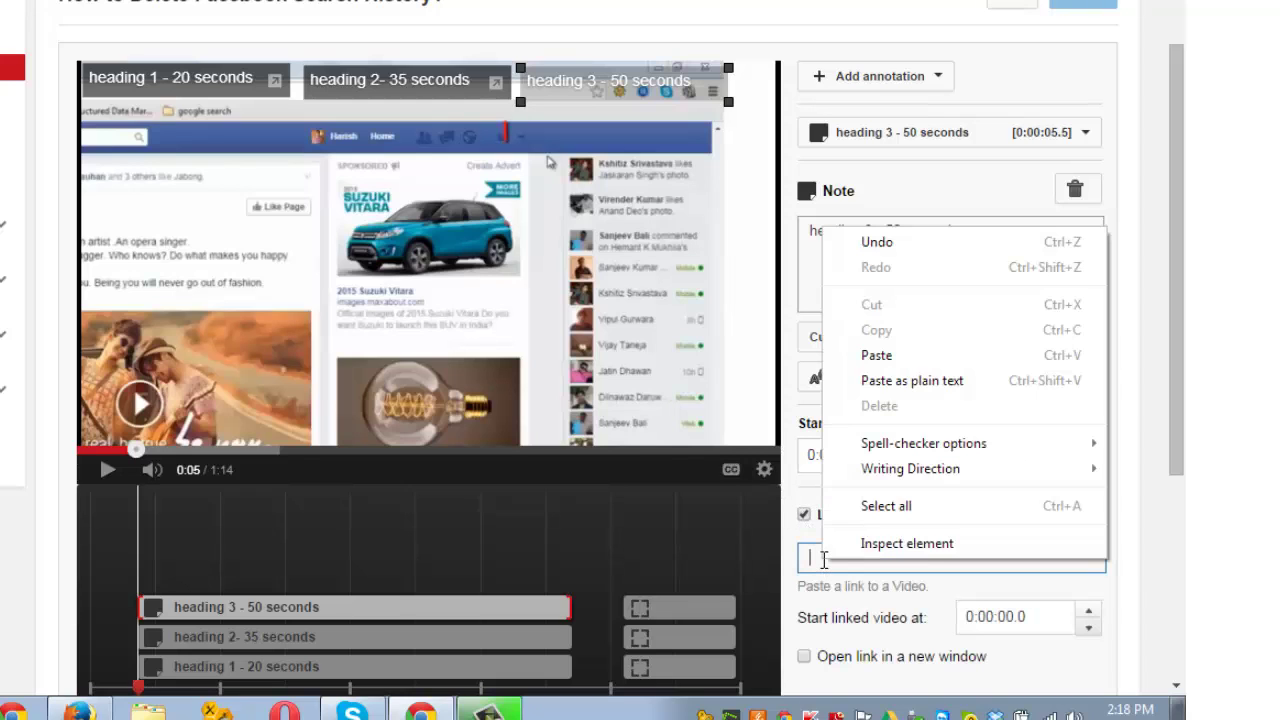
{"action": "left_click", "coordinate": [876, 355]}
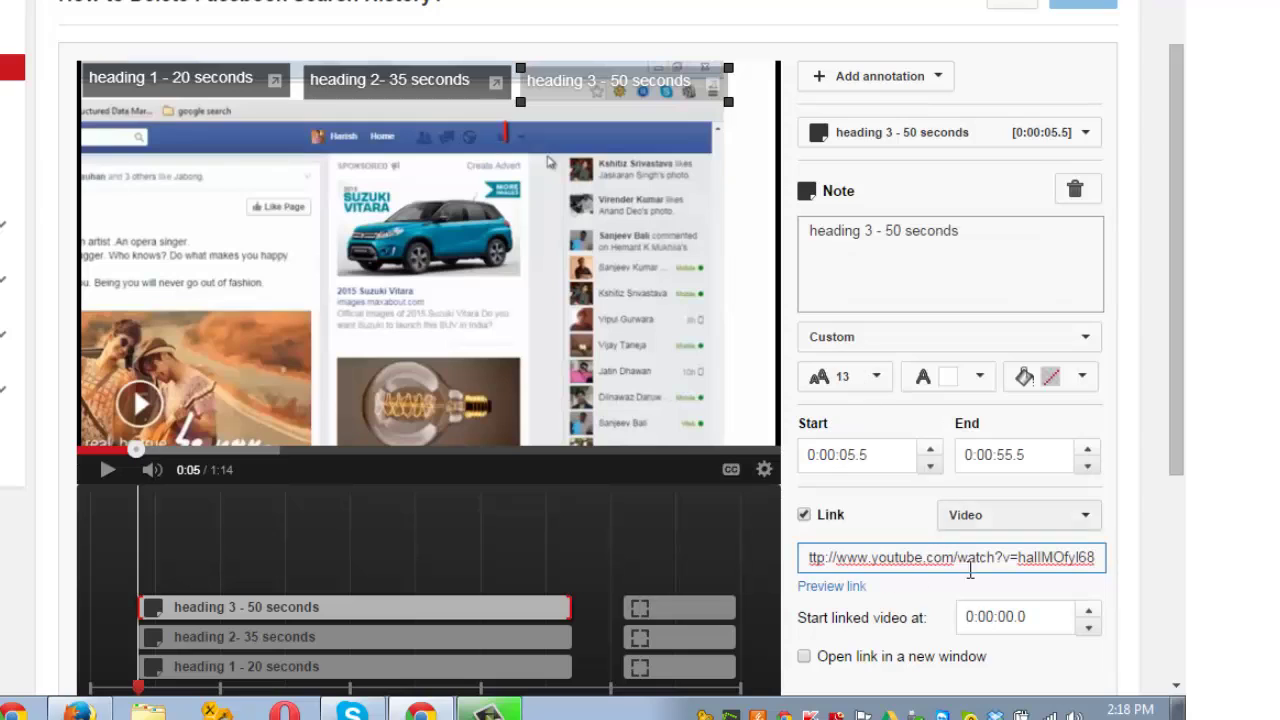
{"action": "double_click", "coordinate": [1004, 617]}
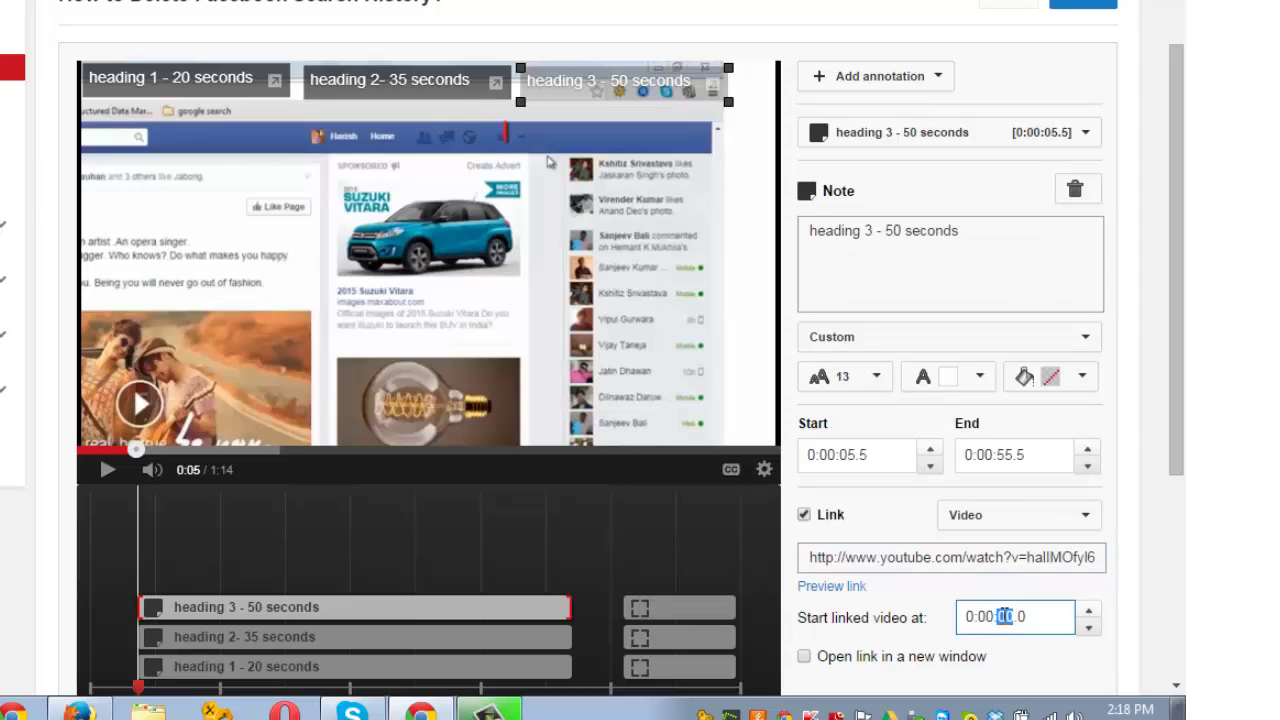
{"action": "type", "text": "50"}
{"action": "scroll", "coordinate": [985, 652], "scroll_direction": "down", "scroll_amount": 1}
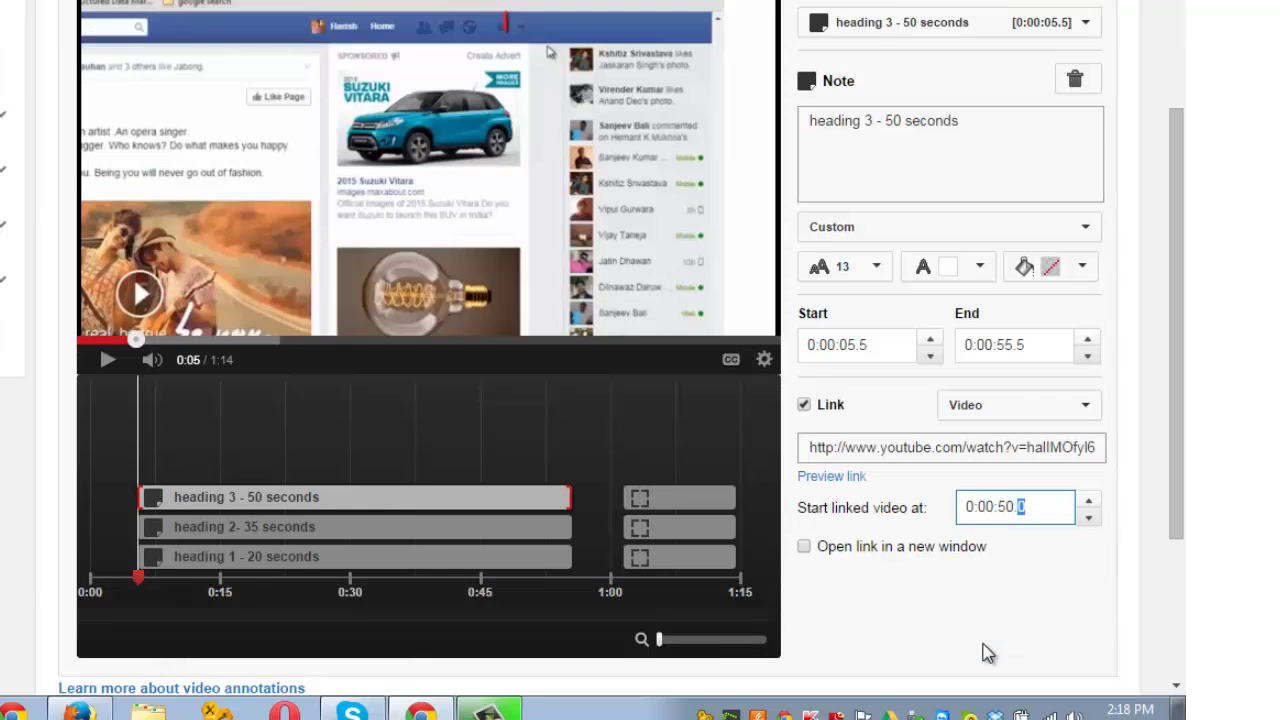
{"action": "scroll", "coordinate": [985, 652], "scroll_direction": "up", "scroll_amount": 1}
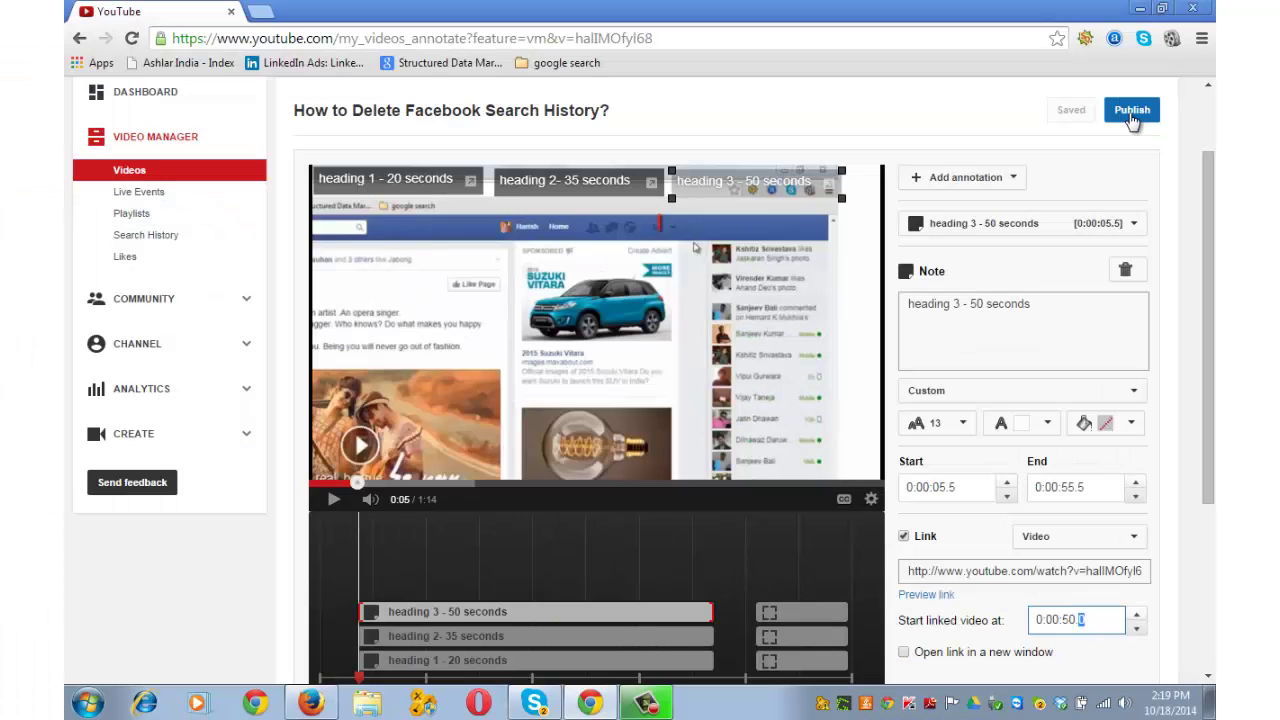
Publish the annotations, then delete the blank, 'heading 2 - 35 seconds' and 'heading 1 - 20 seconds' notes
{"action": "left_click", "coordinate": [1131, 112]}
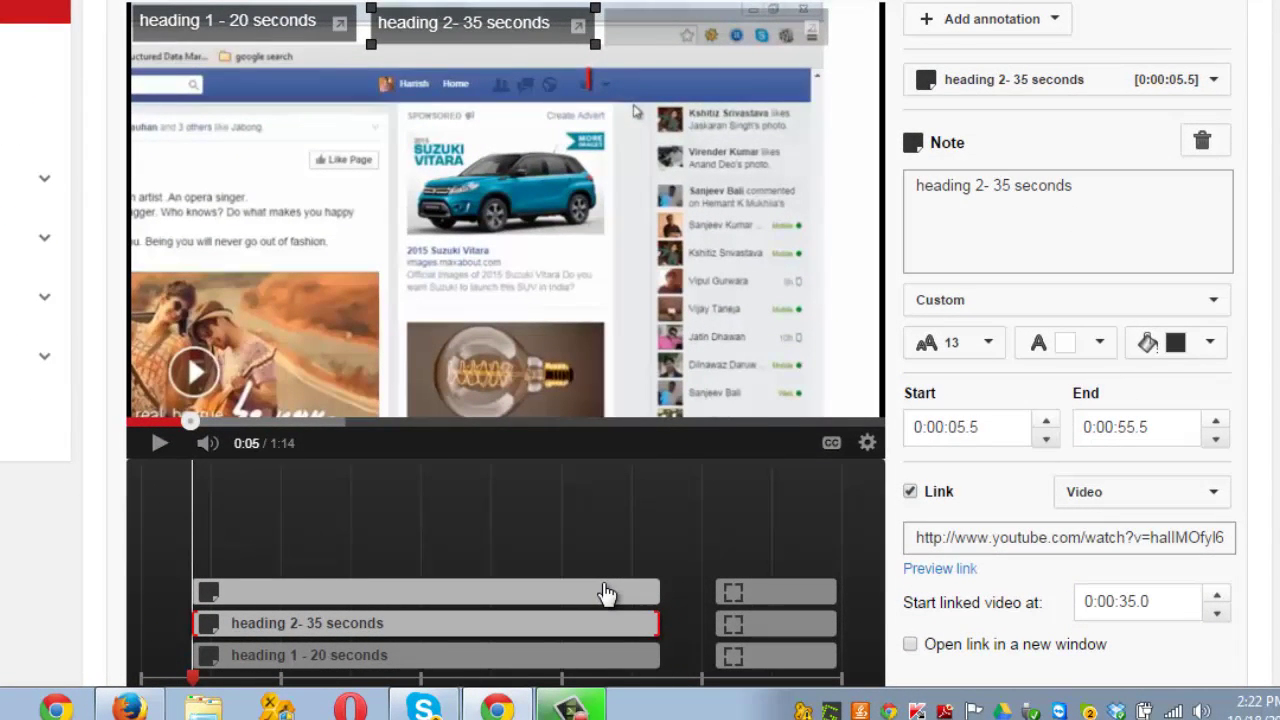
{"action": "left_click", "coordinate": [607, 593]}
{"action": "left_click", "coordinate": [1198, 145]}
{"action": "left_click", "coordinate": [648, 622]}
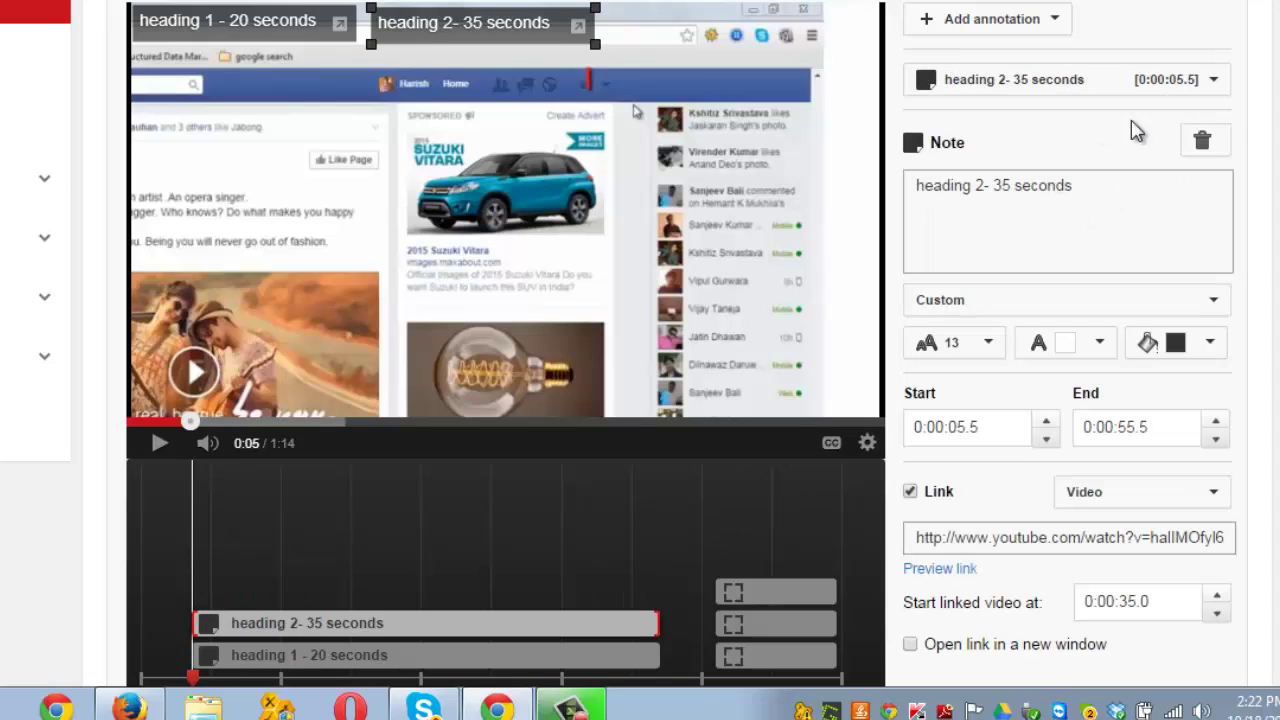
{"action": "left_click", "coordinate": [1203, 143]}
{"action": "left_click", "coordinate": [543, 656]}
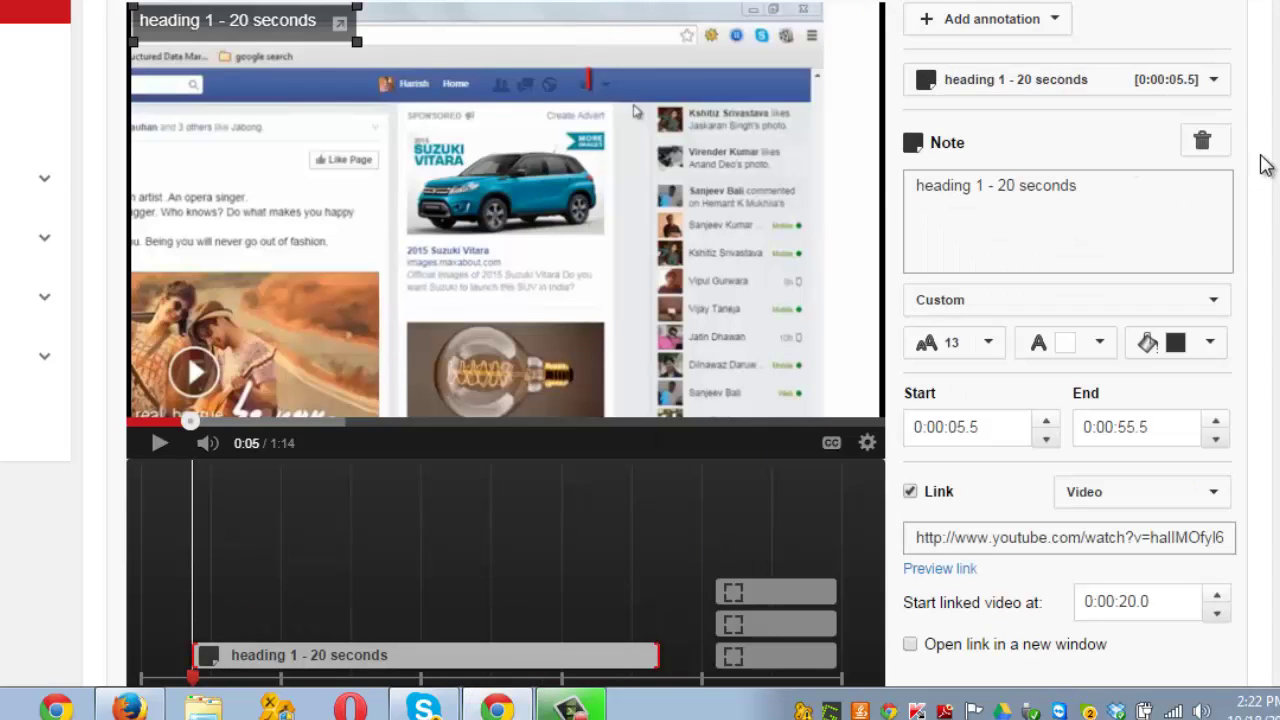
{"action": "left_click", "coordinate": [1203, 143]}
Add a Title annotation with pasted text 'How to Delete Facebook Search history' at size 48, moved toward centre
{"action": "left_click", "coordinate": [1045, 45]}
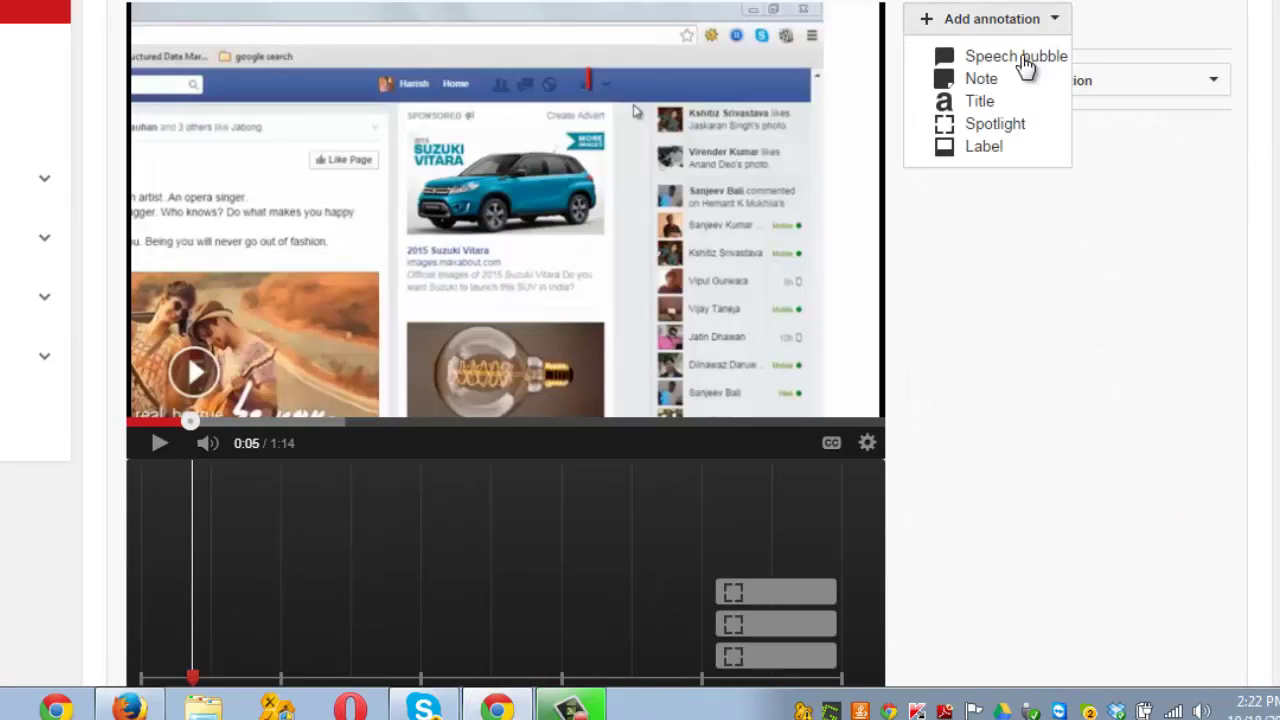
{"action": "left_click", "coordinate": [1011, 103]}
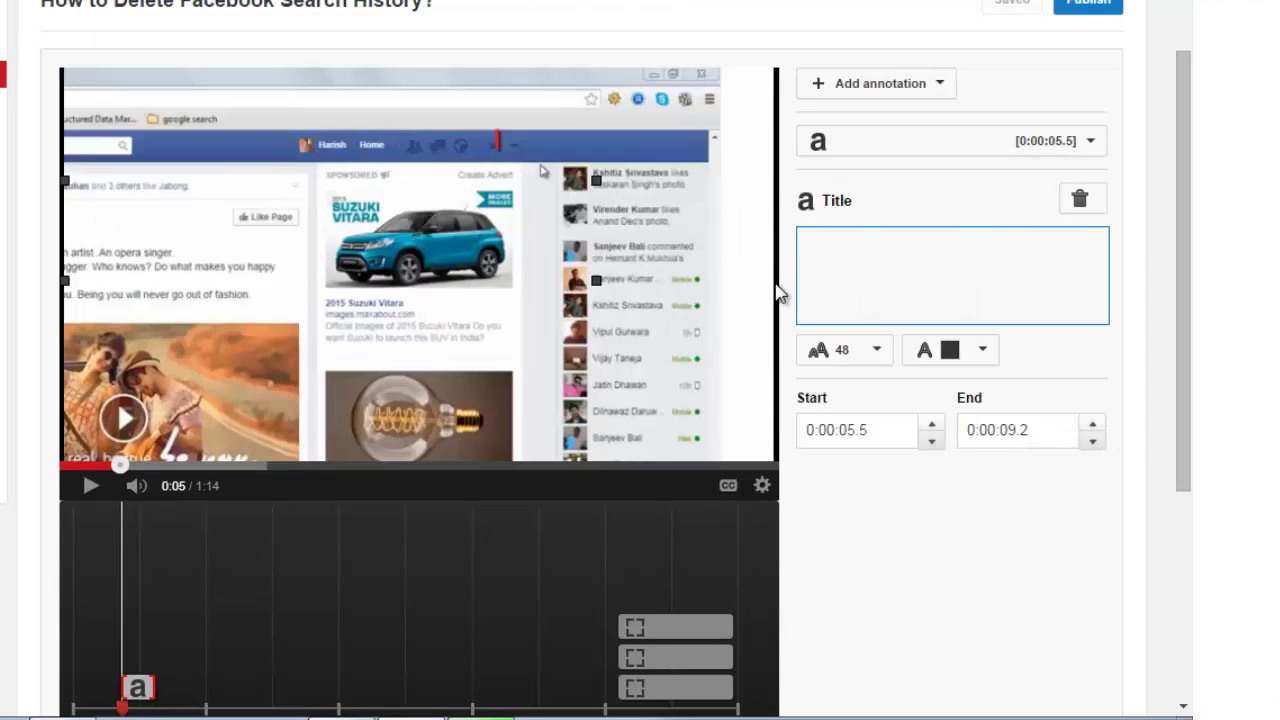
{"action": "type", "text": "How to Delete Facebook Search history"}
{"action": "left_click", "coordinate": [870, 350]}
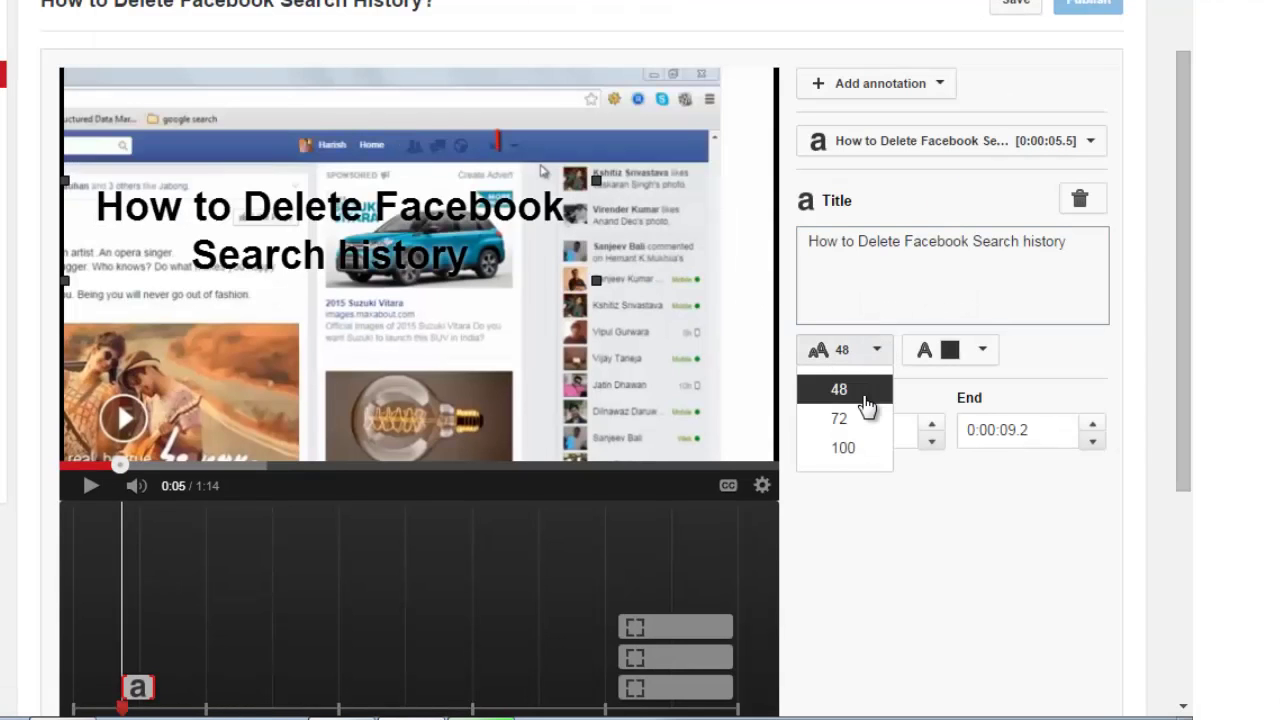
{"action": "left_click", "coordinate": [983, 352]}
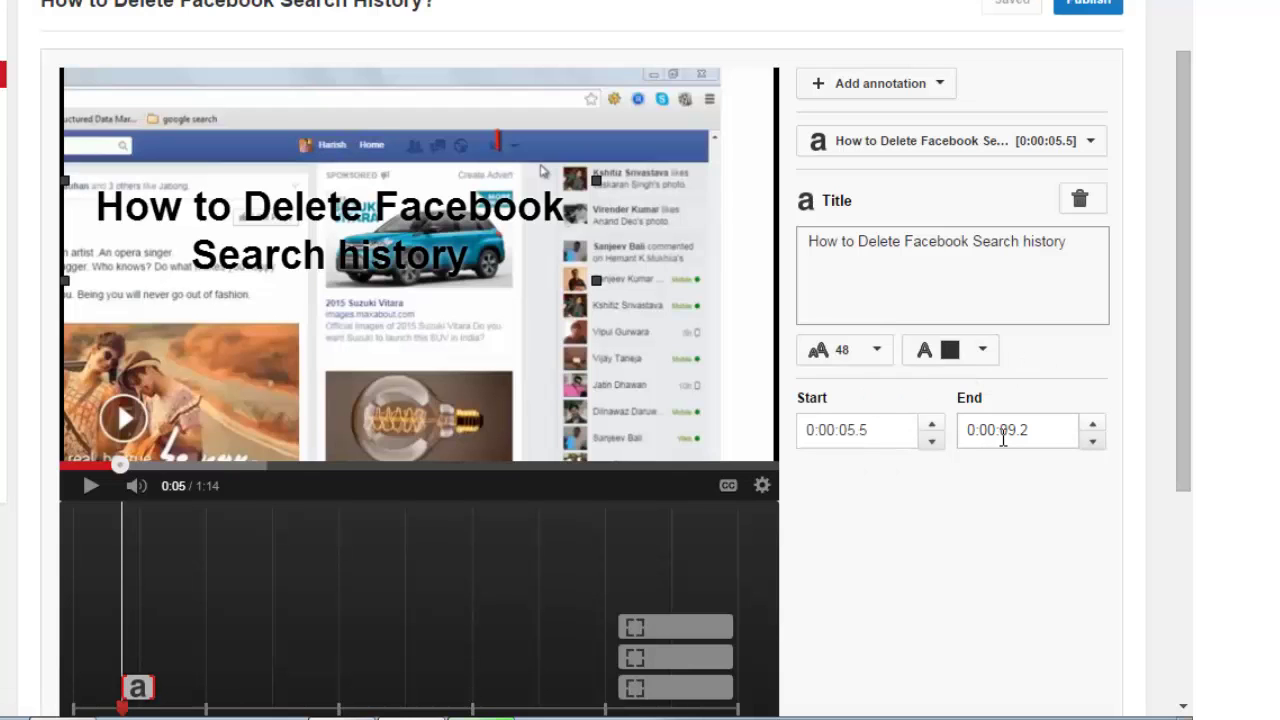
{"action": "mouse_move", "coordinate": [372, 264]}
{"action": "left_mouse_down"}
{"action": "mouse_move", "coordinate": [413, 357]}
{"action": "mouse_move", "coordinate": [394, 317]}
{"action": "mouse_move", "coordinate": [445, 248]}
{"action": "mouse_move", "coordinate": [405, 310]}
{"action": "mouse_move", "coordinate": [425, 285]}
{"action": "left_mouse_up"}
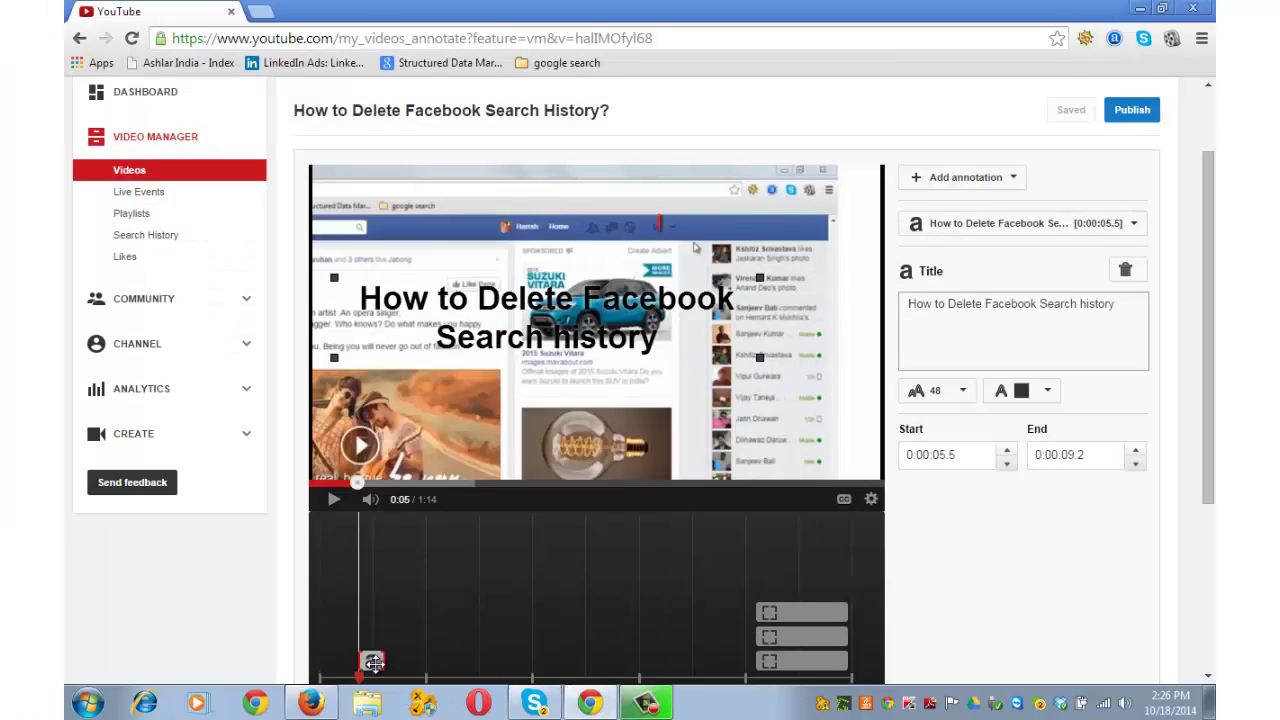
Delete the title annotation and add a Spotlight at the end screen over the Facebook thumbnail
{"action": "left_click", "coordinate": [1125, 274]}
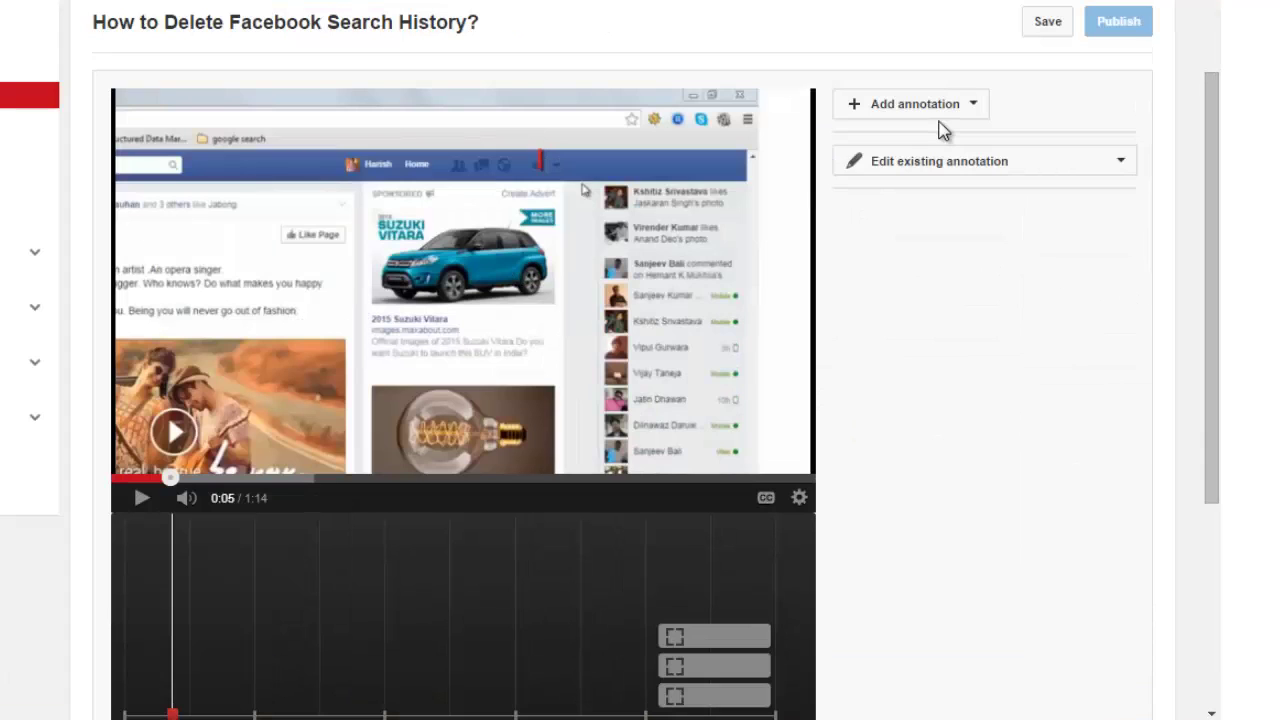
{"action": "left_click", "coordinate": [955, 112]}
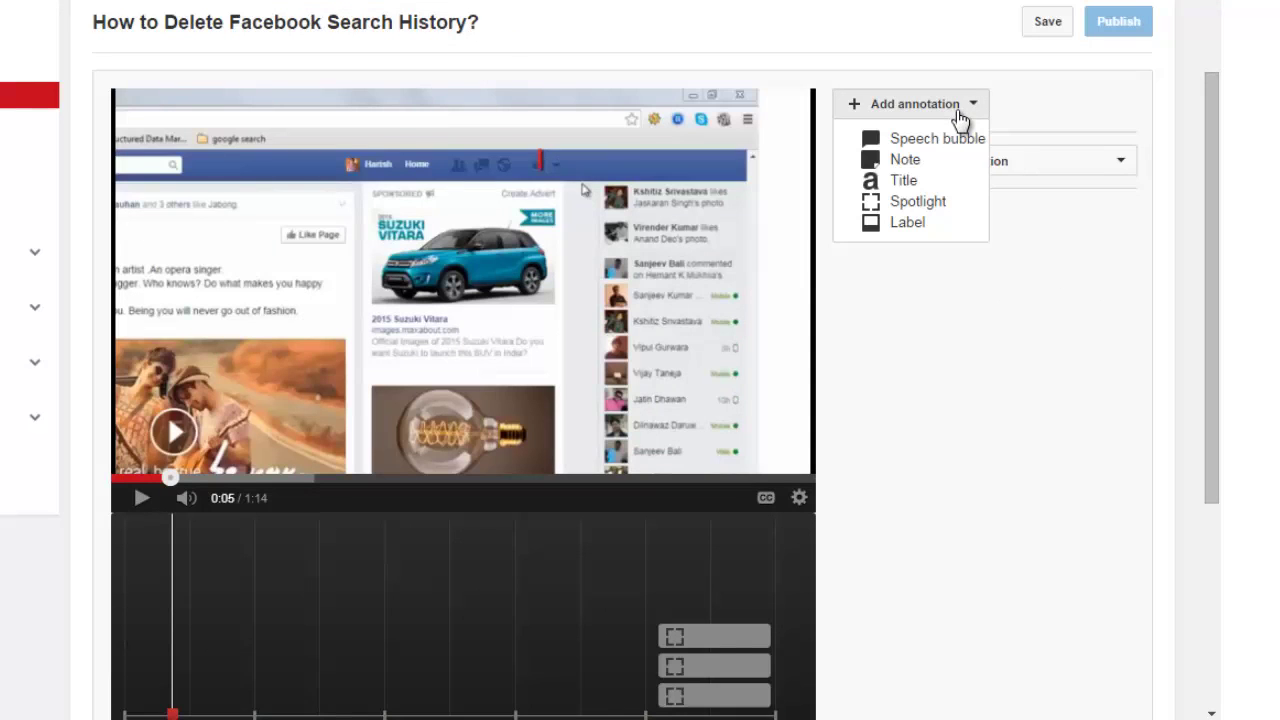
{"action": "left_click", "coordinate": [950, 205]}
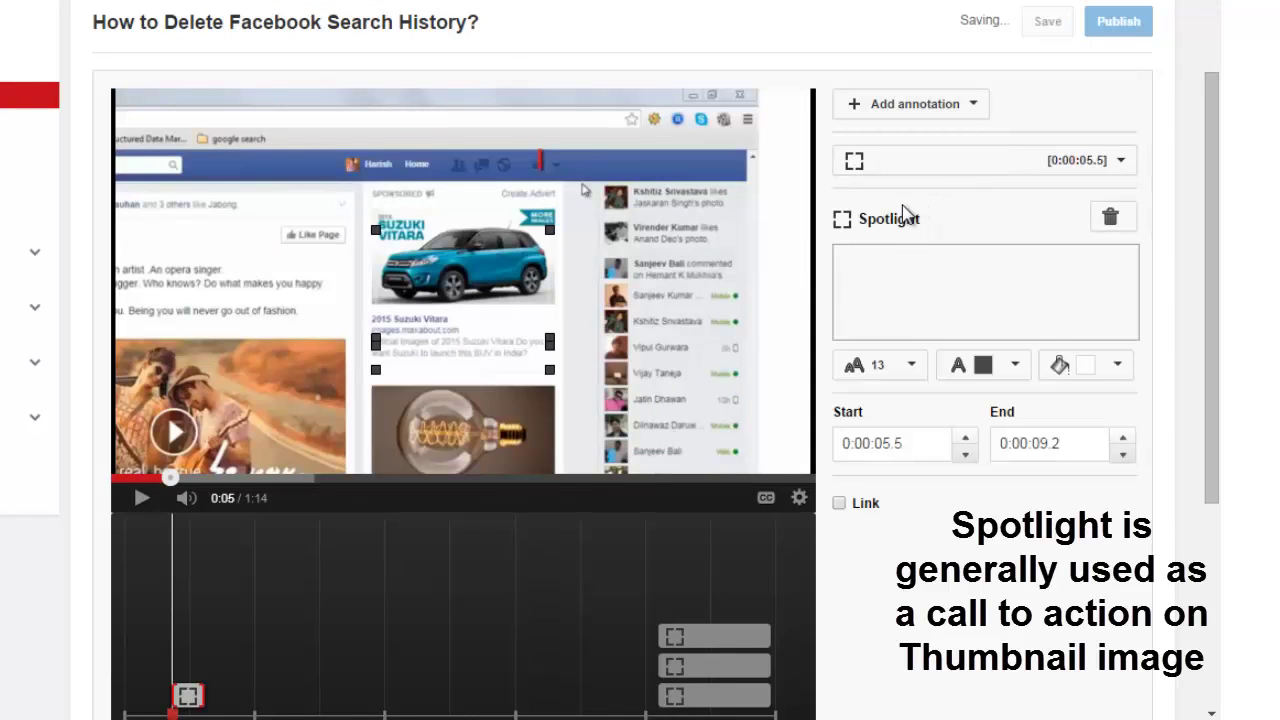
{"action": "left_click", "coordinate": [668, 478]}
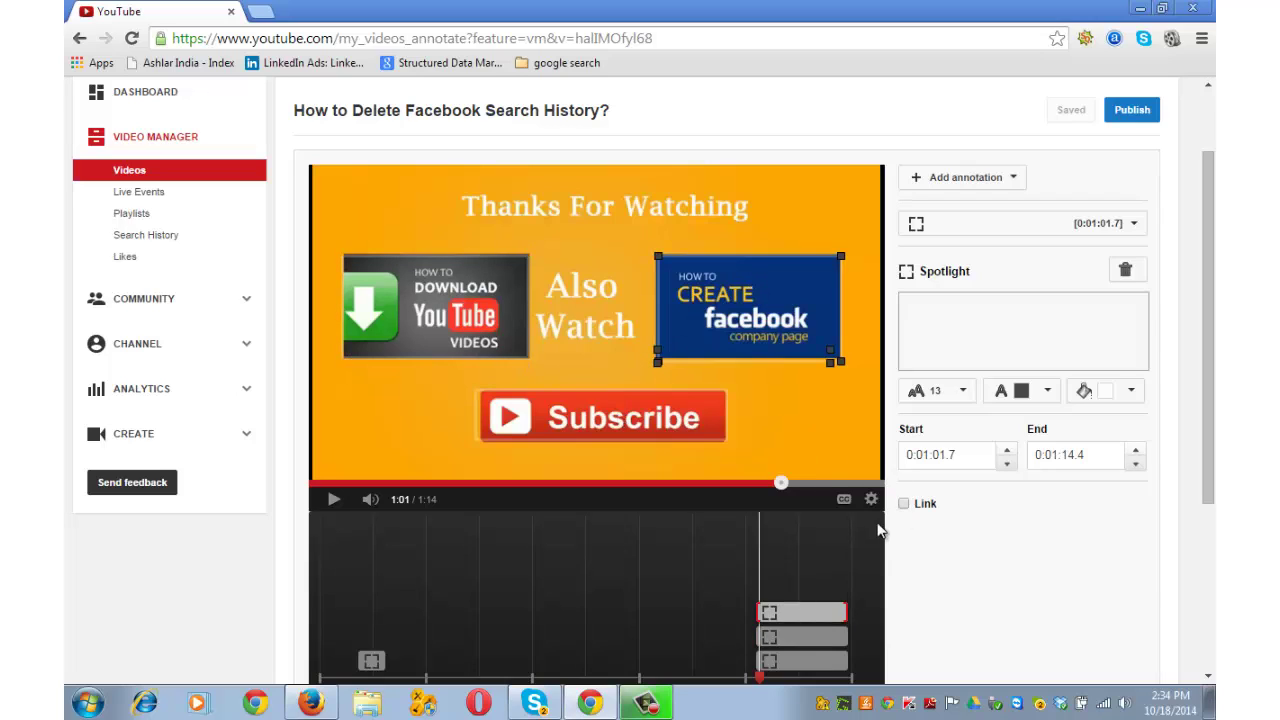
Enable linking on the end-screen spotlight and set its link type to Subscribe
{"action": "left_click", "coordinate": [904, 503]}
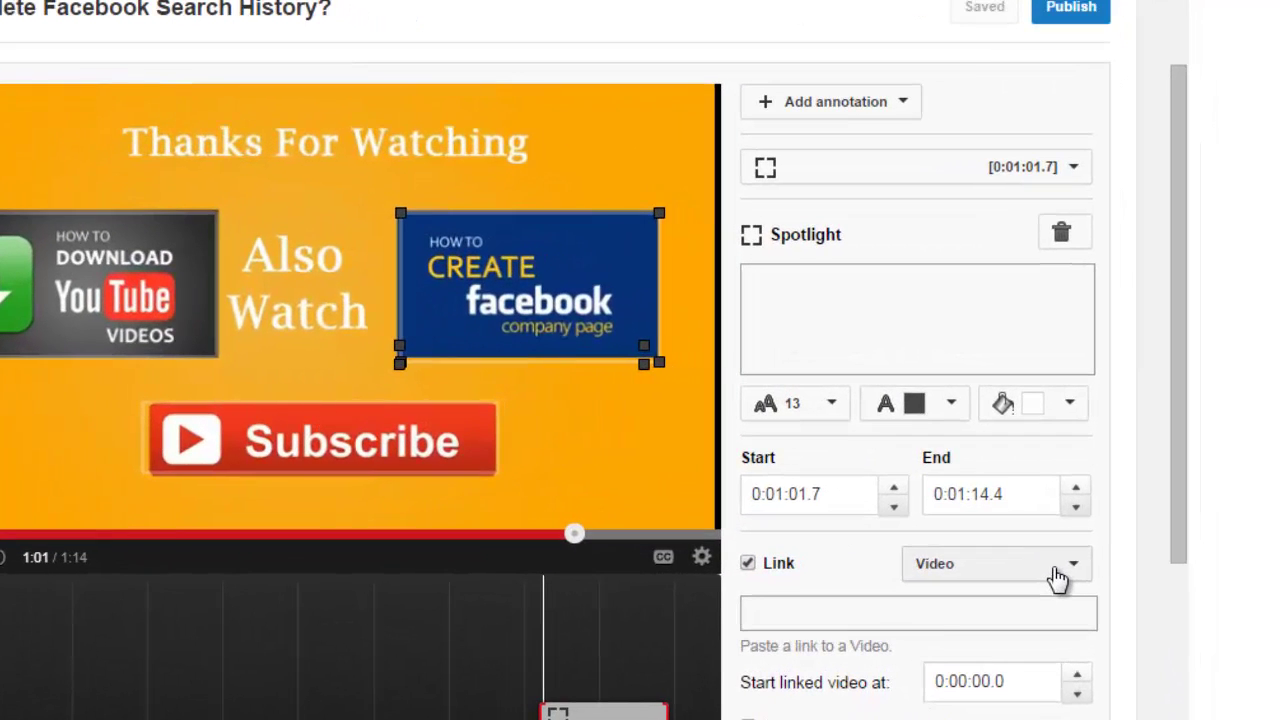
{"action": "left_click", "coordinate": [1100, 537]}
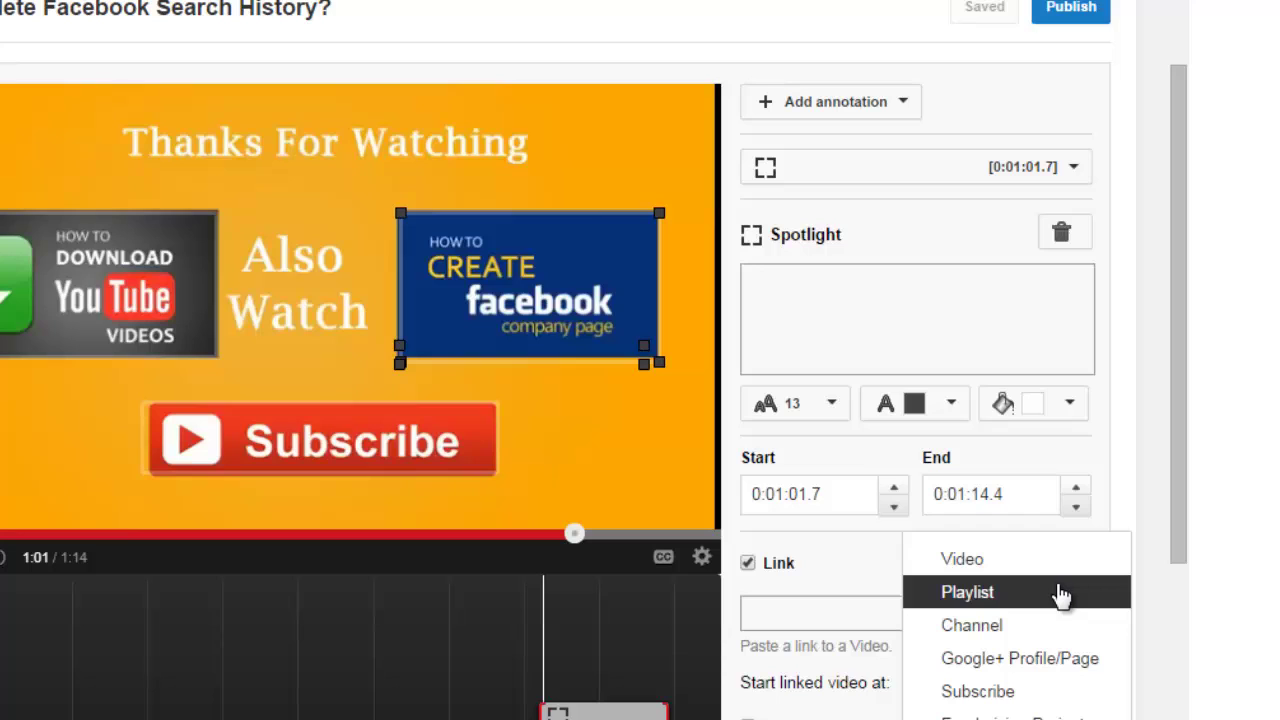
{"action": "left_click", "coordinate": [1059, 578]}
{"action": "left_click", "coordinate": [1057, 578]}
{"action": "left_click", "coordinate": [1056, 692]}
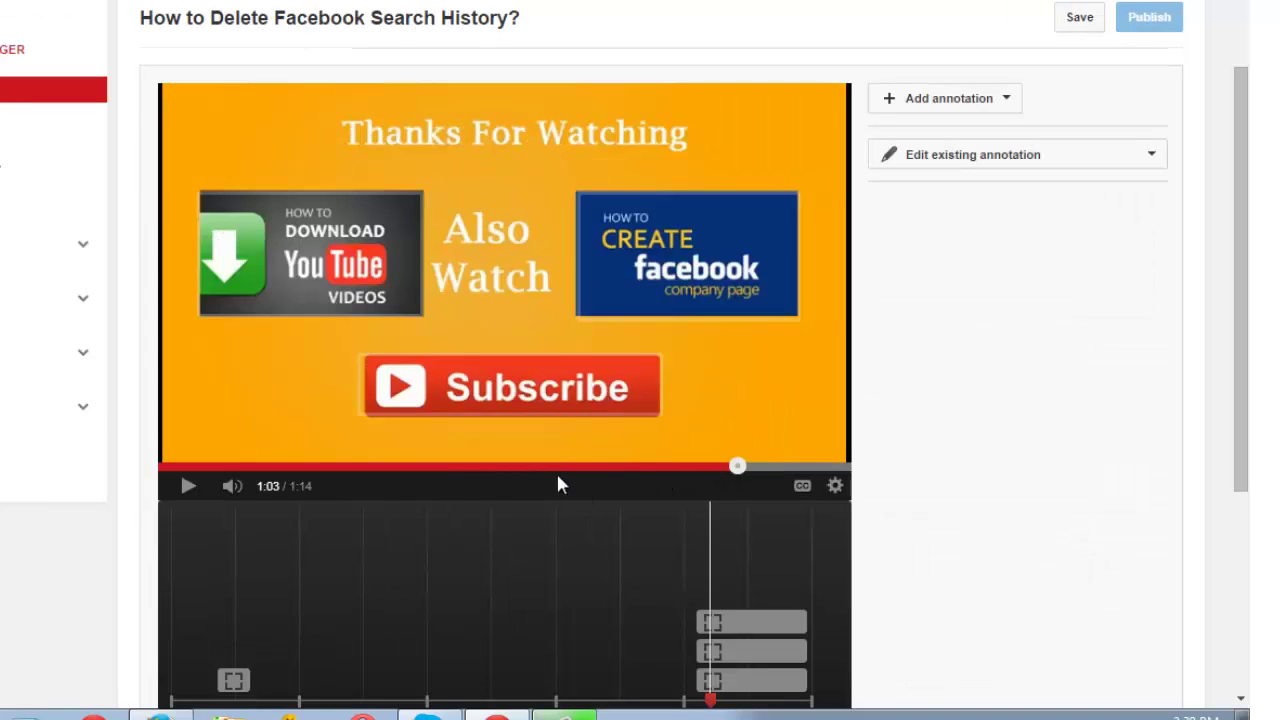
At 0:37, add a Label annotation reading 'Hope you are learning annotations well'
{"action": "left_click", "coordinate": [509, 466]}
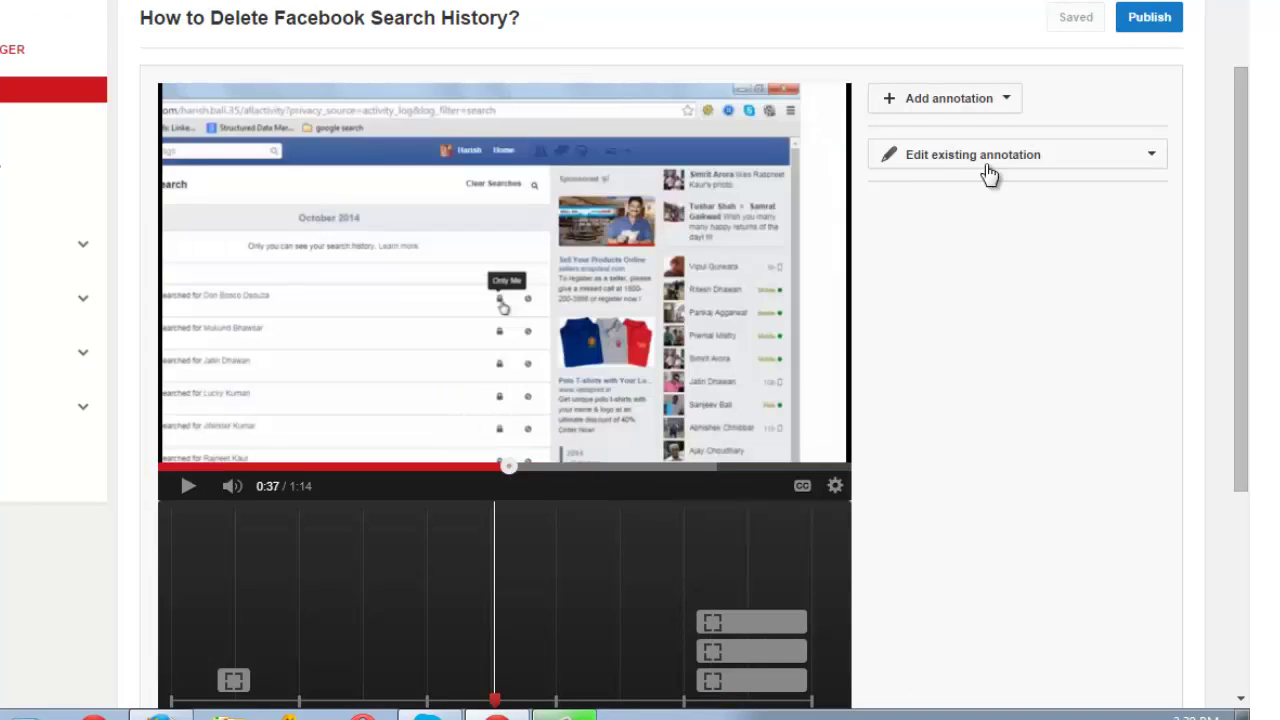
{"action": "left_click", "coordinate": [990, 104]}
{"action": "left_click", "coordinate": [963, 217]}
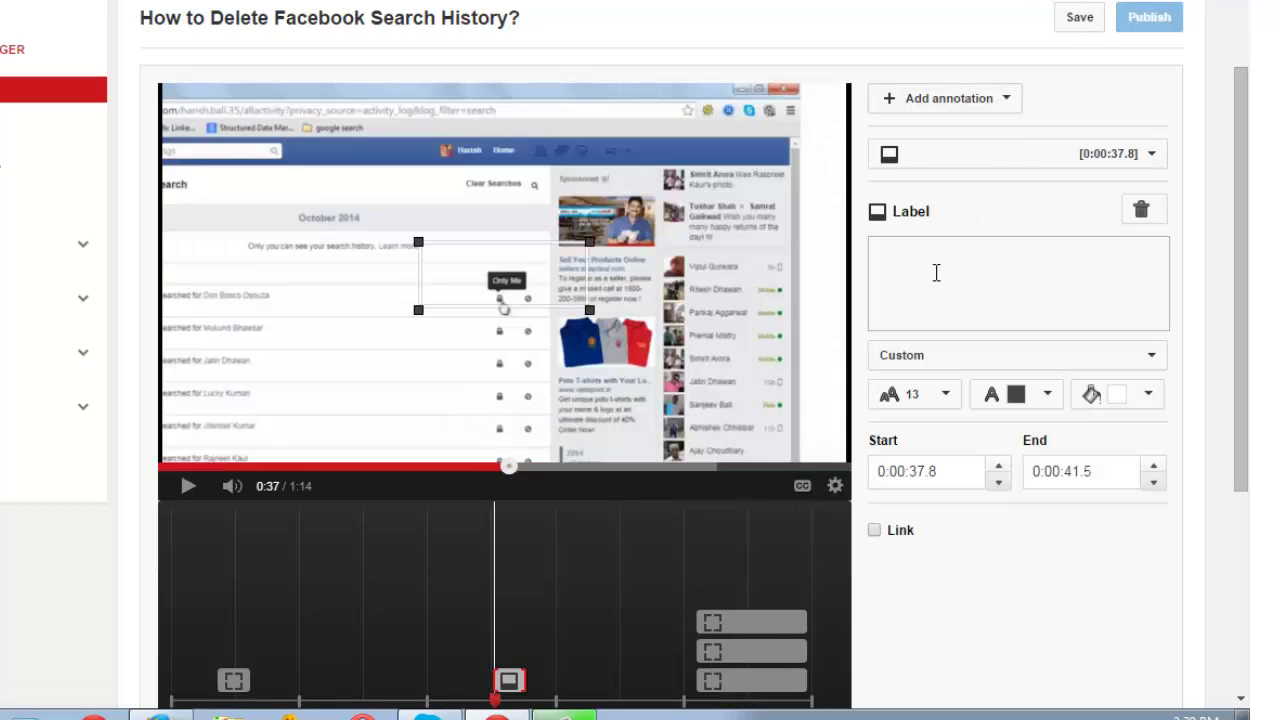
{"action": "left_click", "coordinate": [935, 271]}
{"action": "type", "text": "Hope "}
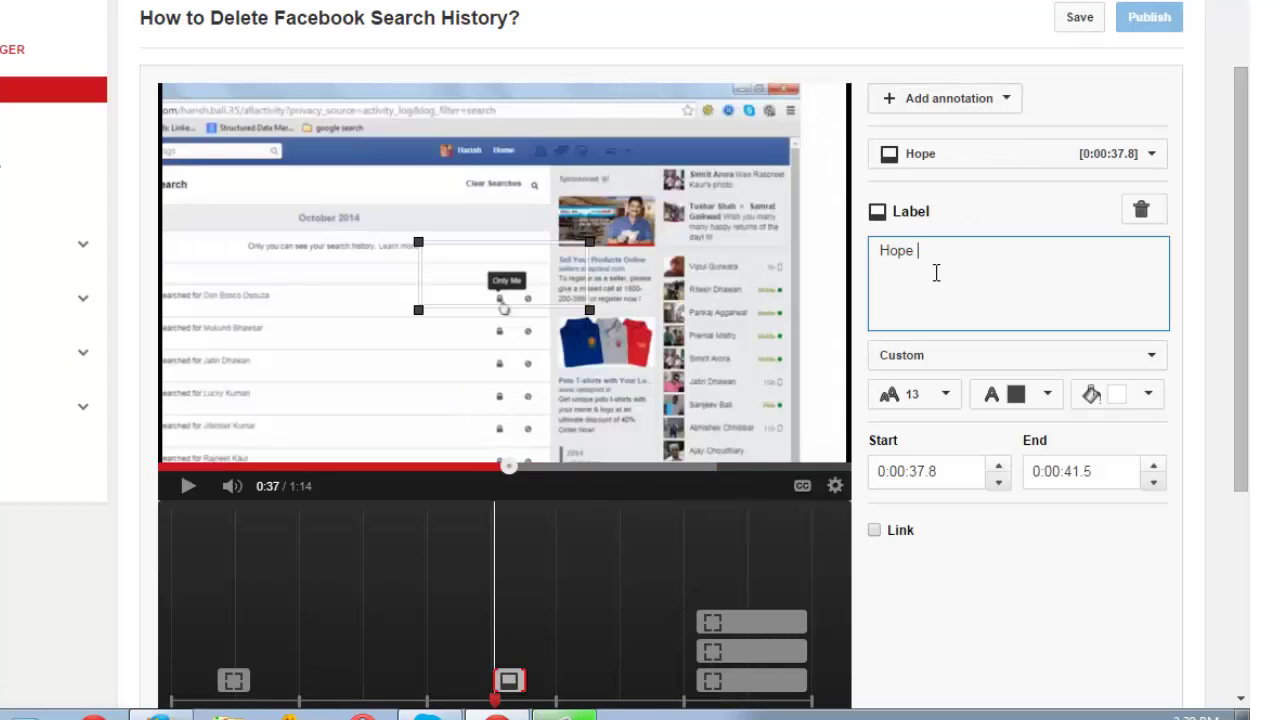
{"action": "type", "text": "you are learning annota"}
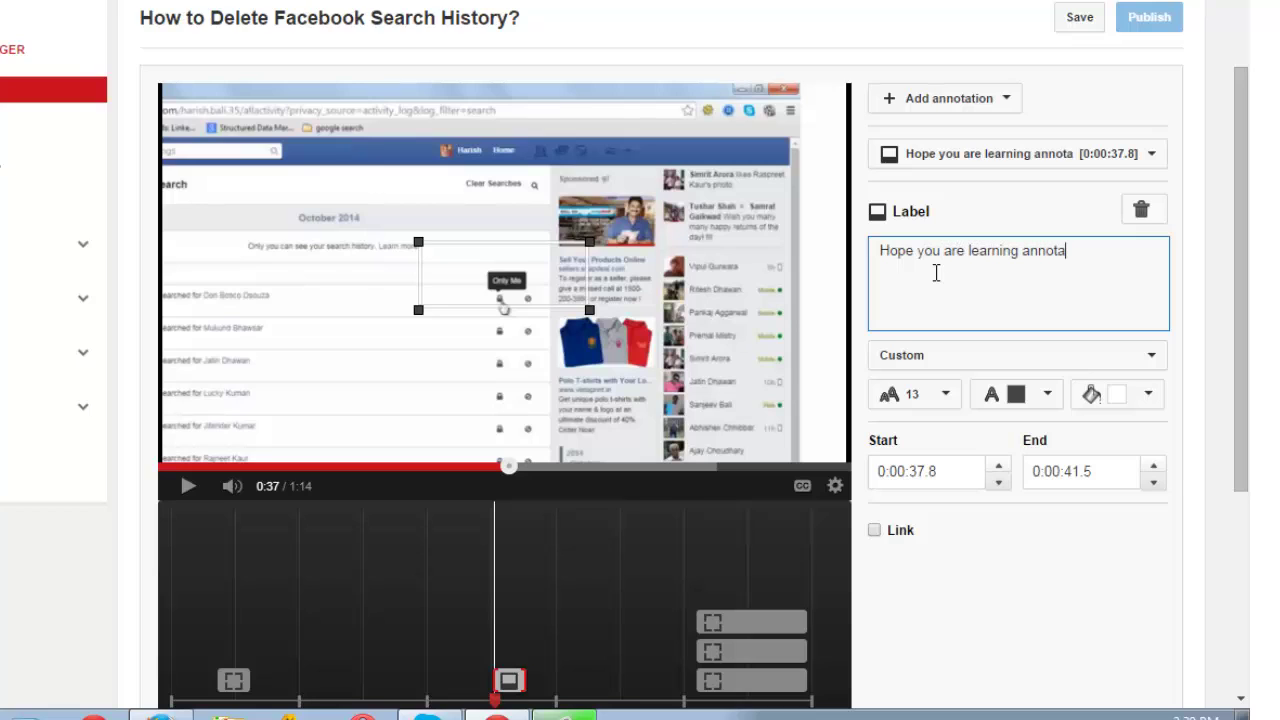
{"action": "type", "text": "tions well"}
{"action": "mouse_move", "coordinate": [530, 300]}
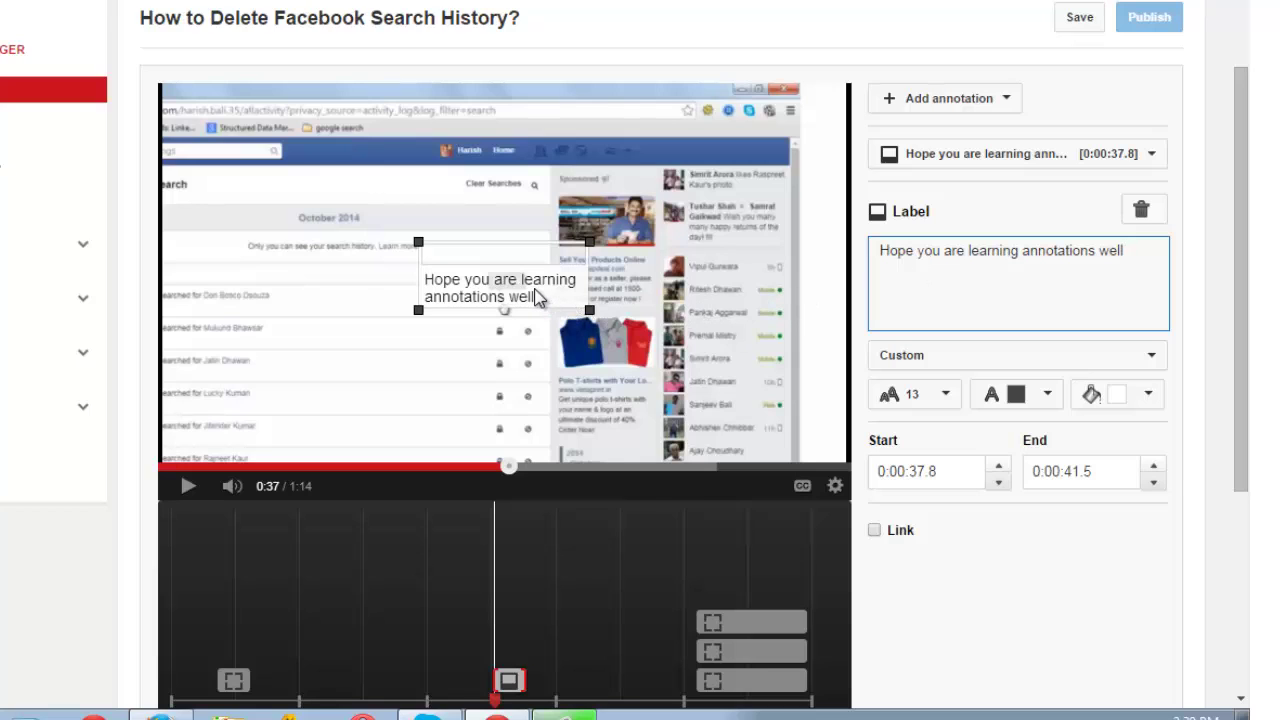